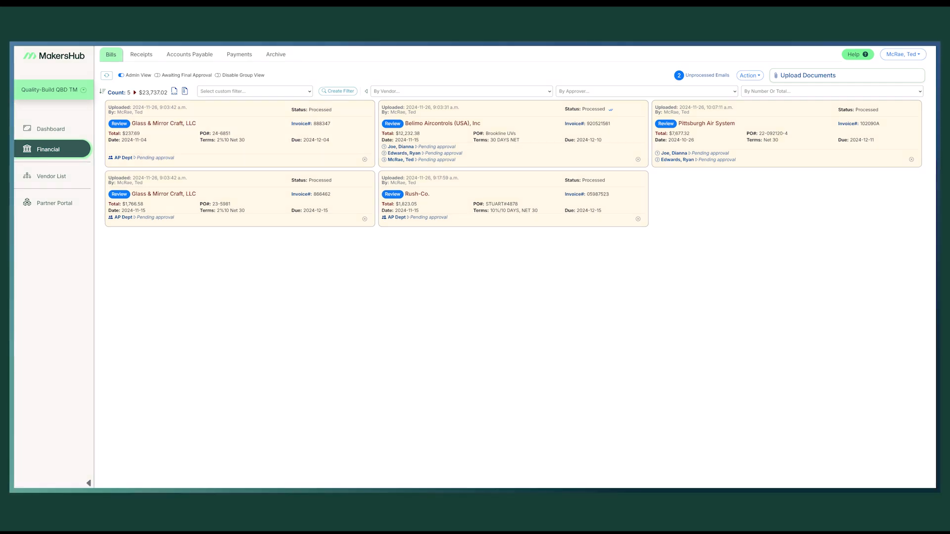
Step: Examine the customer, account and class options for the line items on the Belimo Aircontrols (USA) bill
click(392, 124)
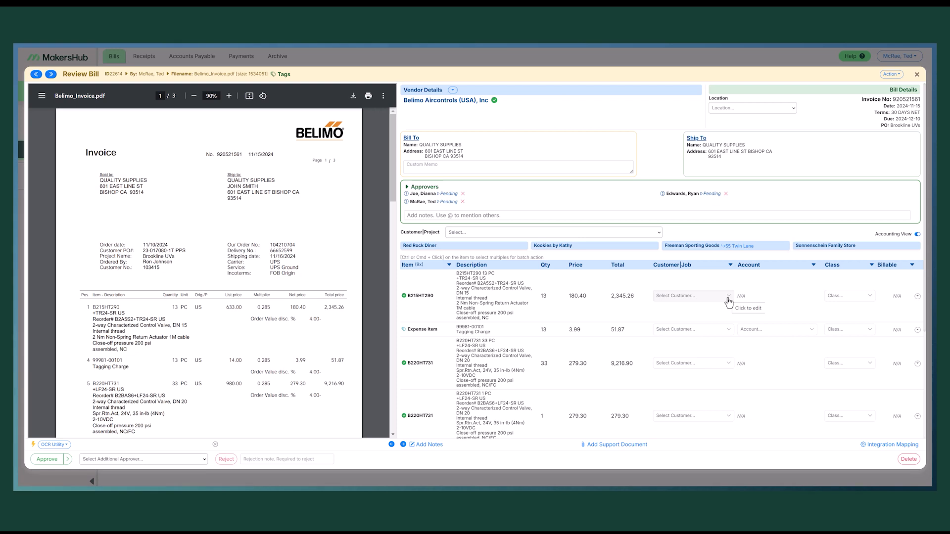
scroll(729, 301, down, 3)
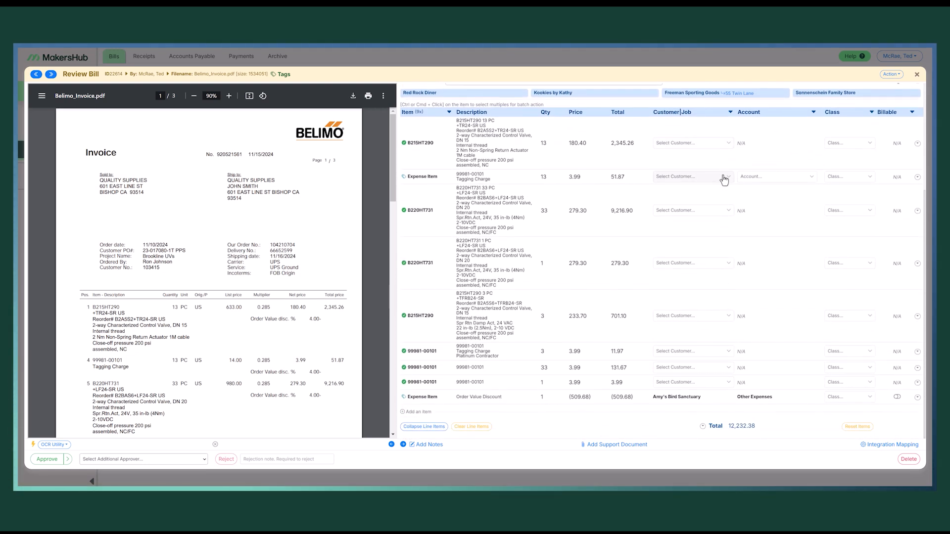
click(730, 146)
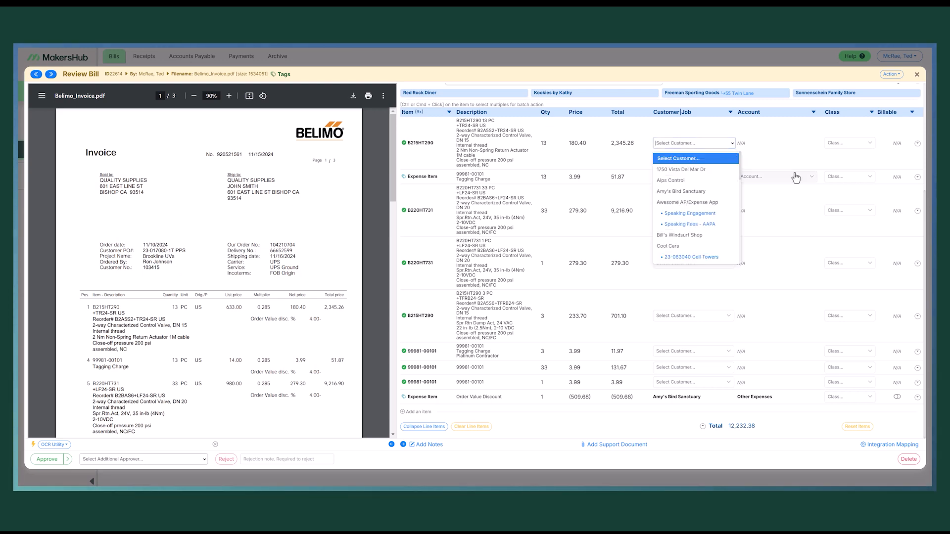
click(789, 176)
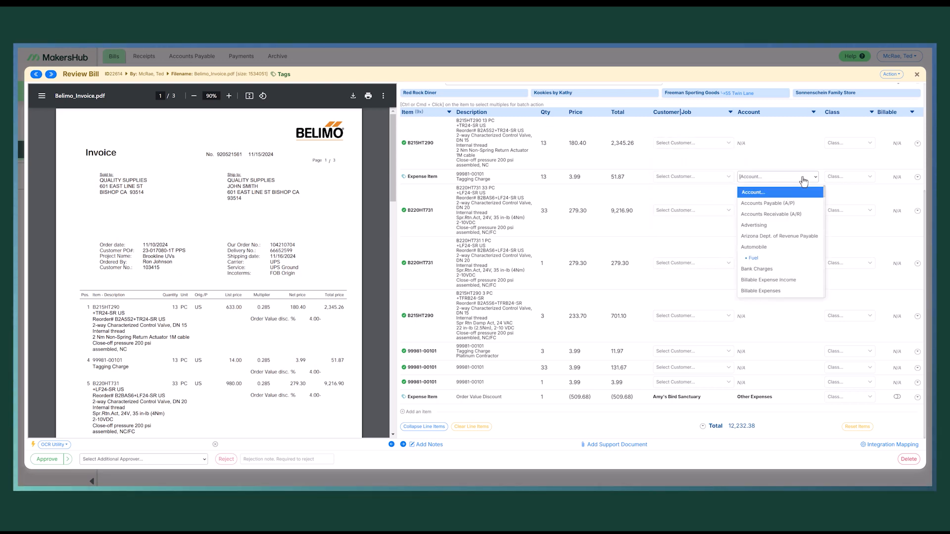
click(849, 147)
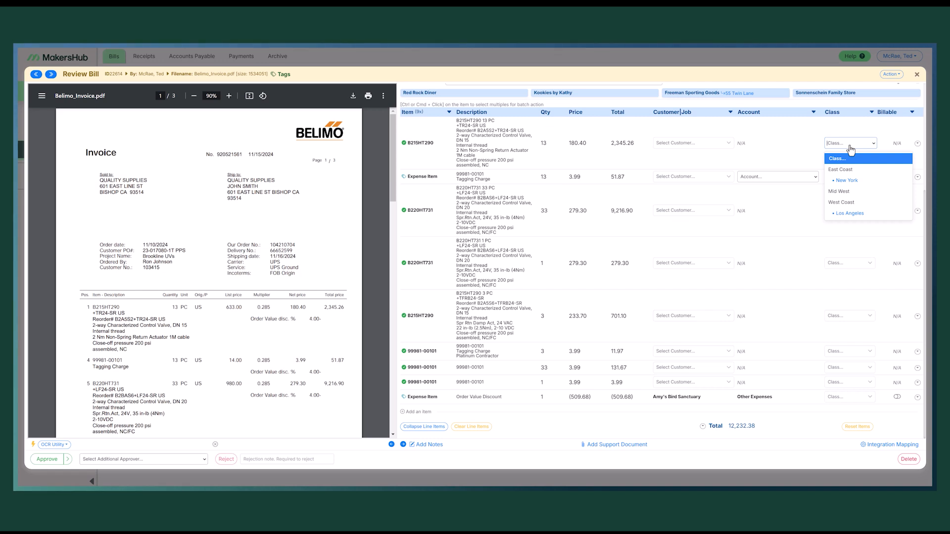
click(795, 148)
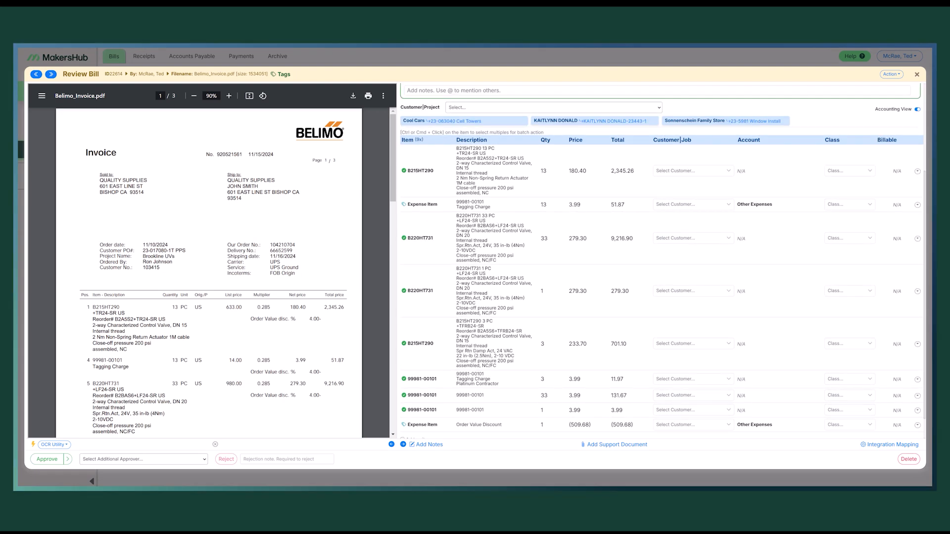
click(916, 76)
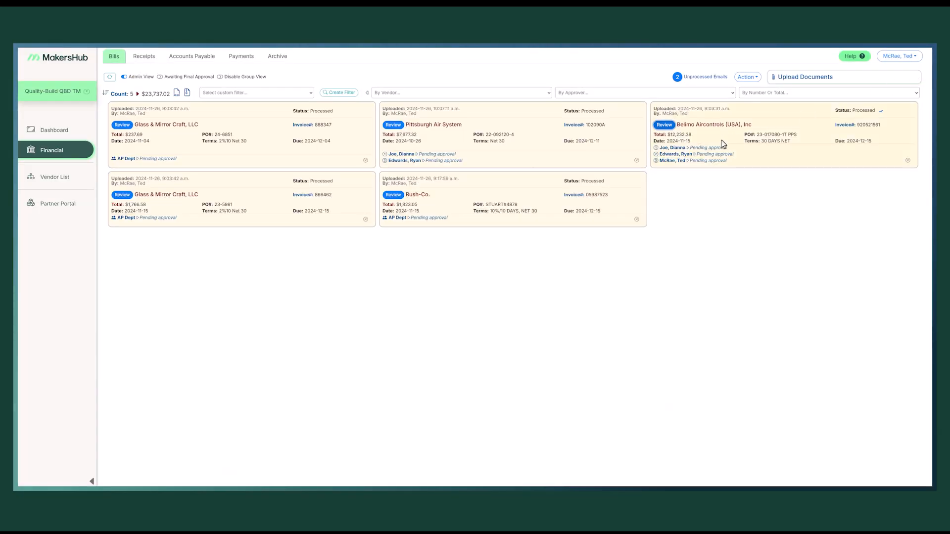
Step: Open the Pittsburgh Air System bill and match it to the open two-item purchase order totalling $1,019.24
click(393, 125)
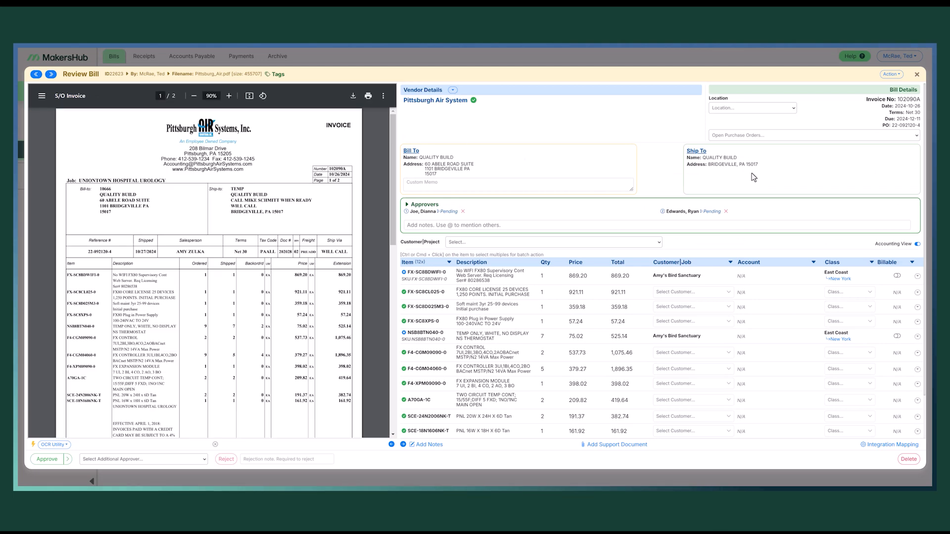
click(819, 139)
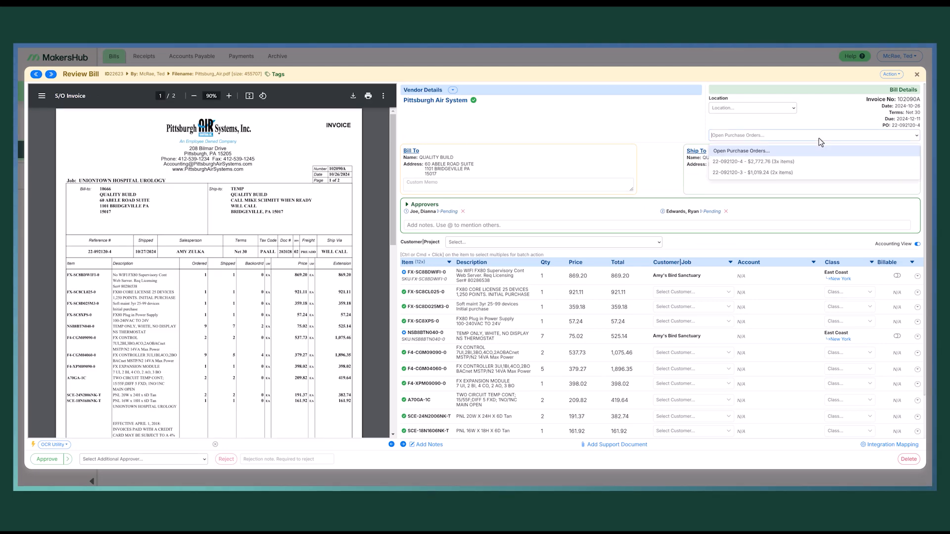
click(790, 172)
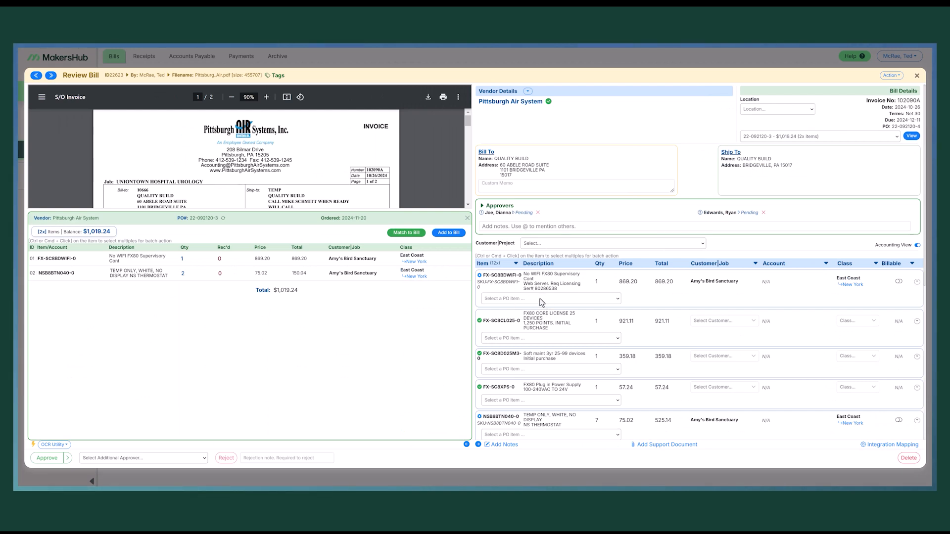
click(406, 235)
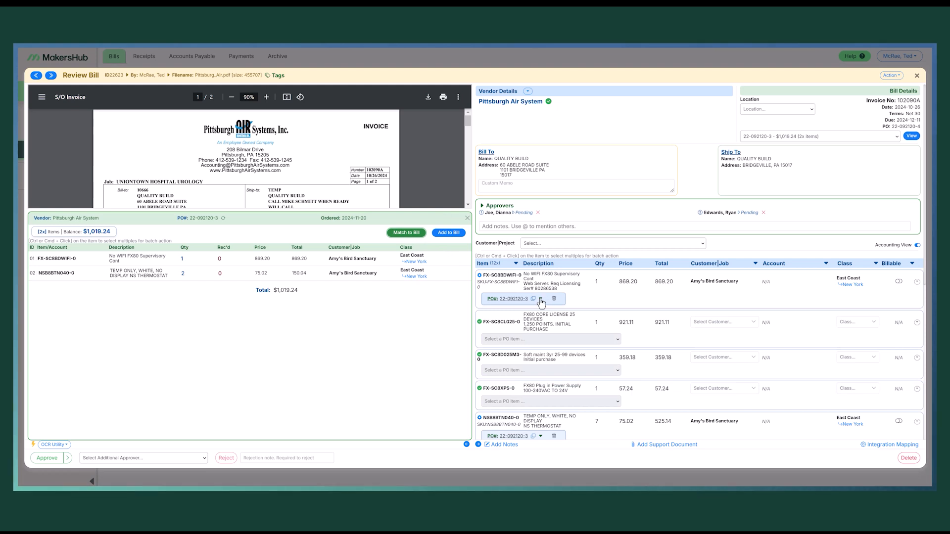
Step: Expand the matched purchase order details under the FX-SC8BDWIFI-0 and NSB8BTN040-0 line items
click(541, 300)
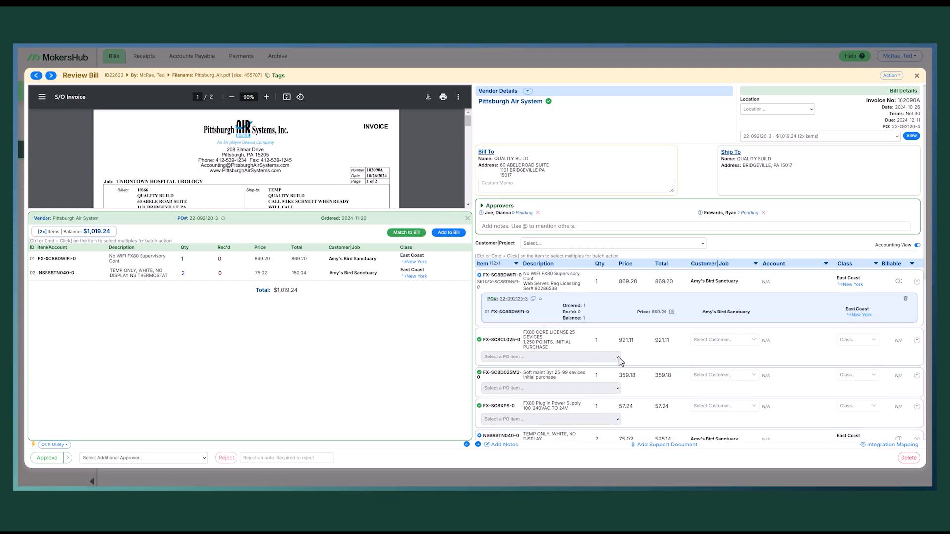
scroll(619, 358, down, 2)
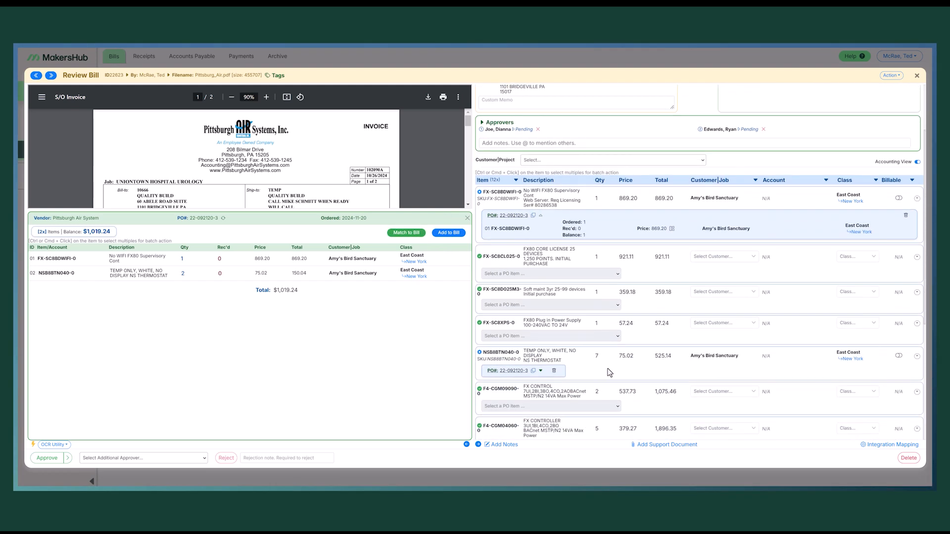
click(541, 371)
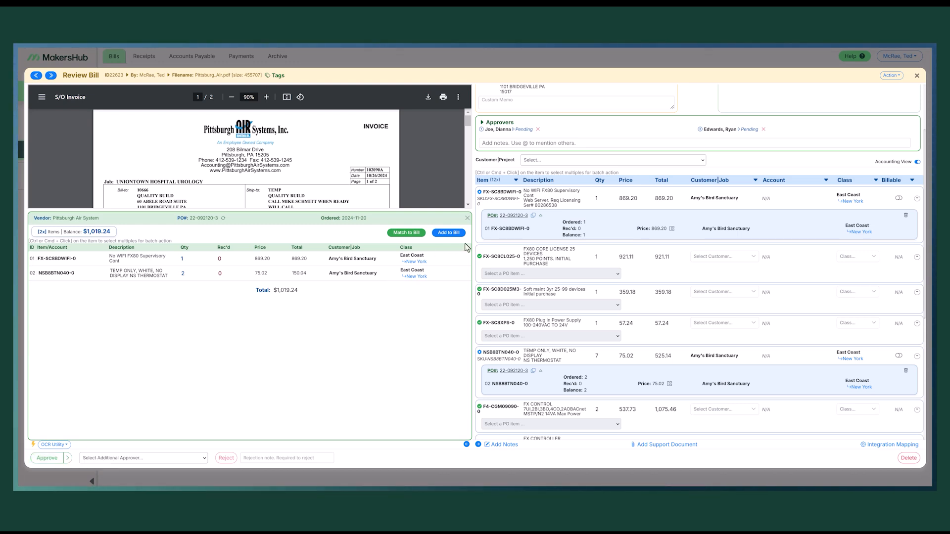
Step: Switch to the three-item purchase order totalling $2,772.76 and match it to the bill
scroll(570, 248, up, 3)
click(806, 135)
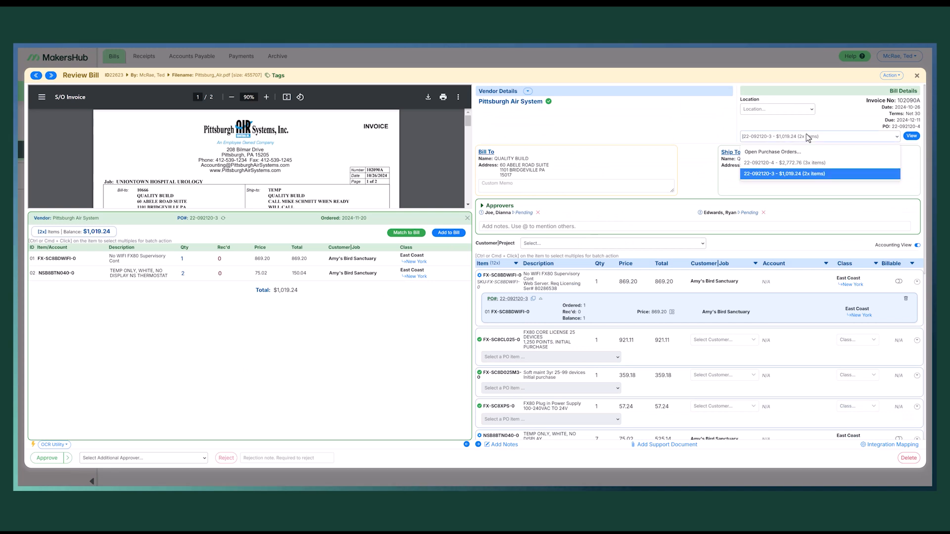
click(802, 162)
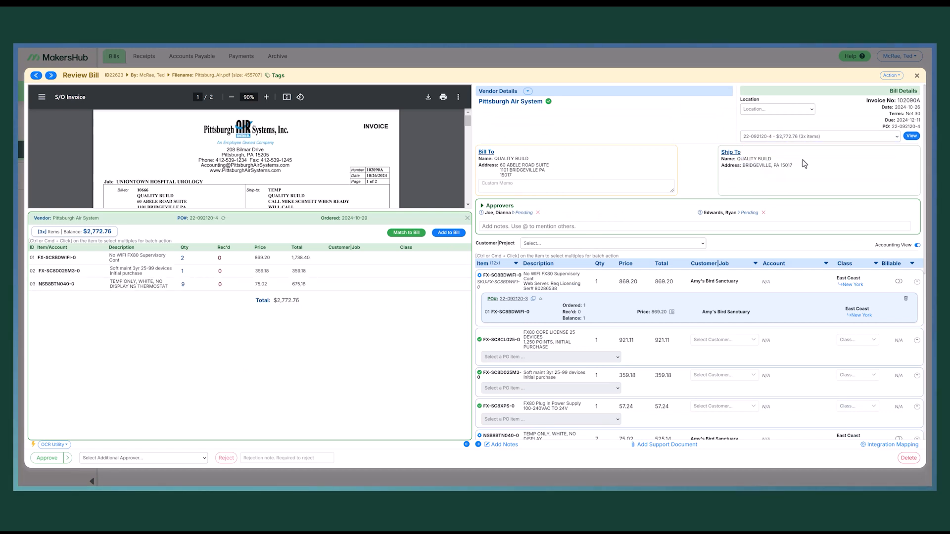
click(406, 233)
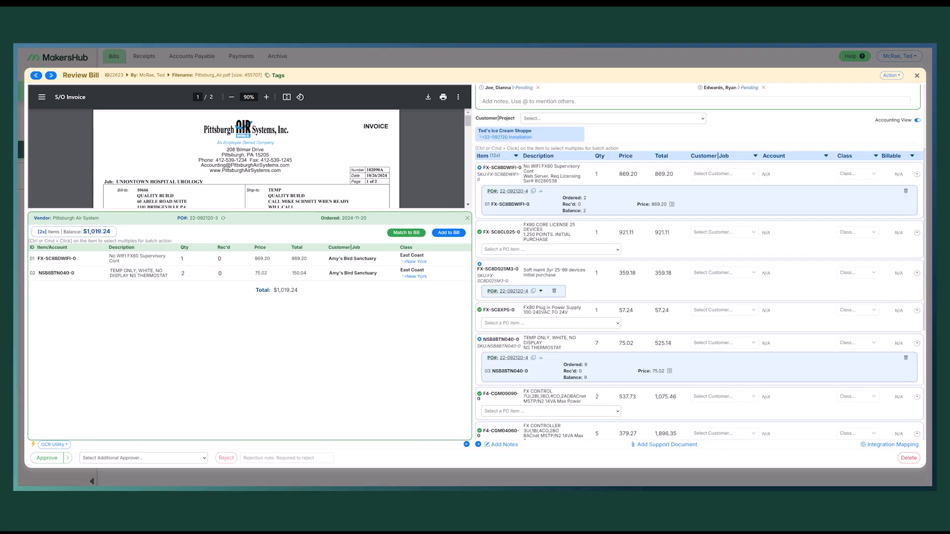
Step: Split the Pittsburgh Air System bill into 5 equal bills
scroll(792, 328, down, 5)
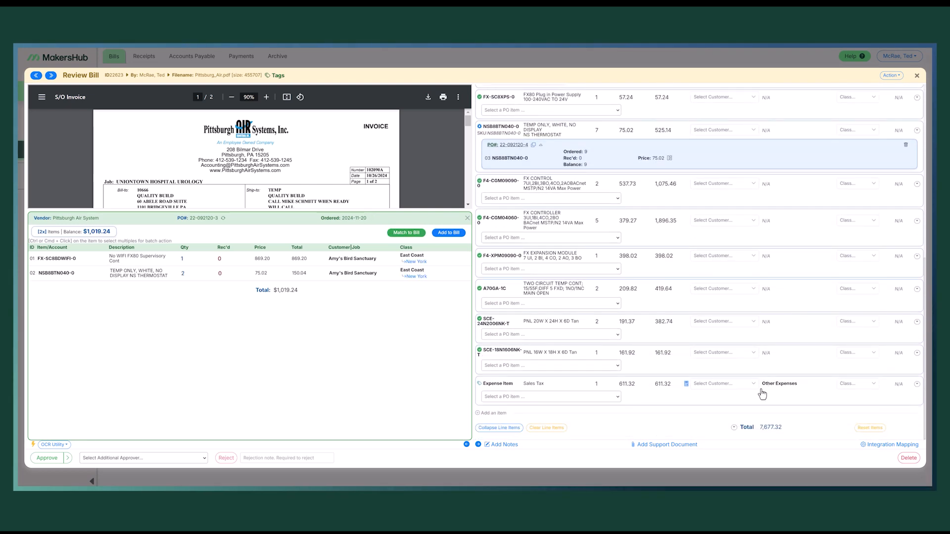
click(734, 428)
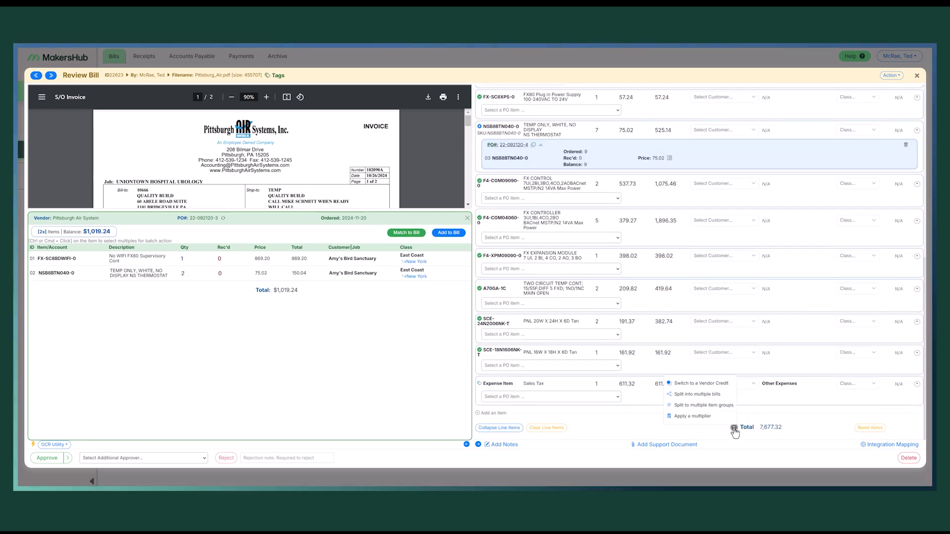
click(706, 396)
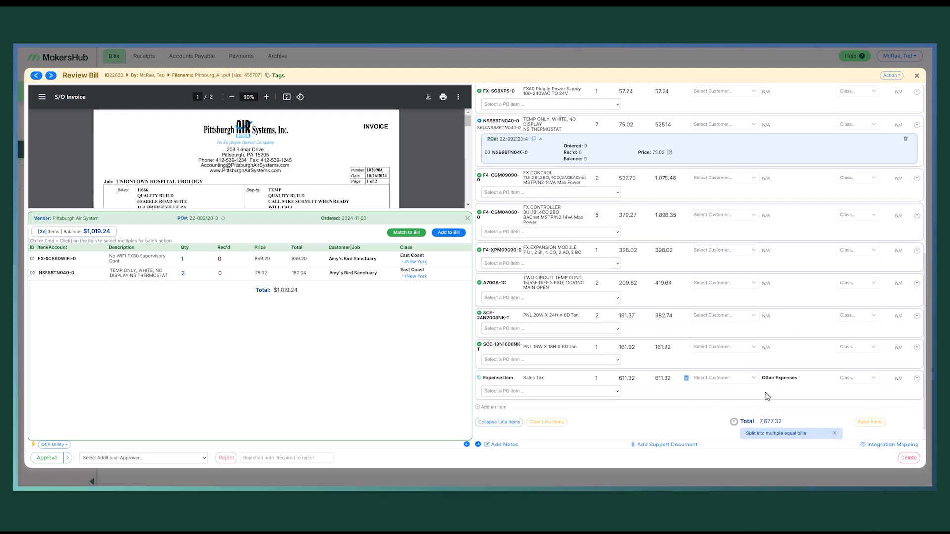
click(780, 424)
text(5)
click(784, 439)
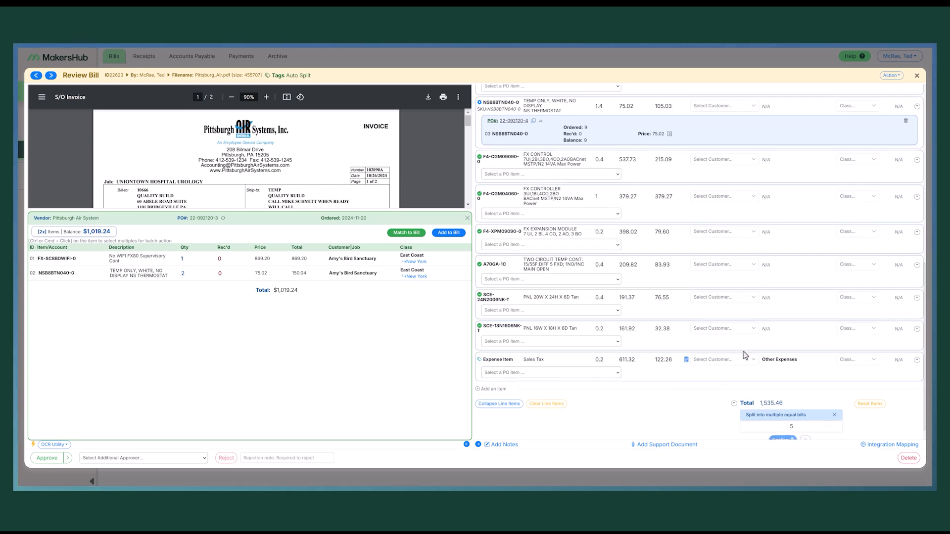
Step: Check the item choices for the F4-CGM04060-0 line, and collapse the bill's line items under the description "all"
click(508, 200)
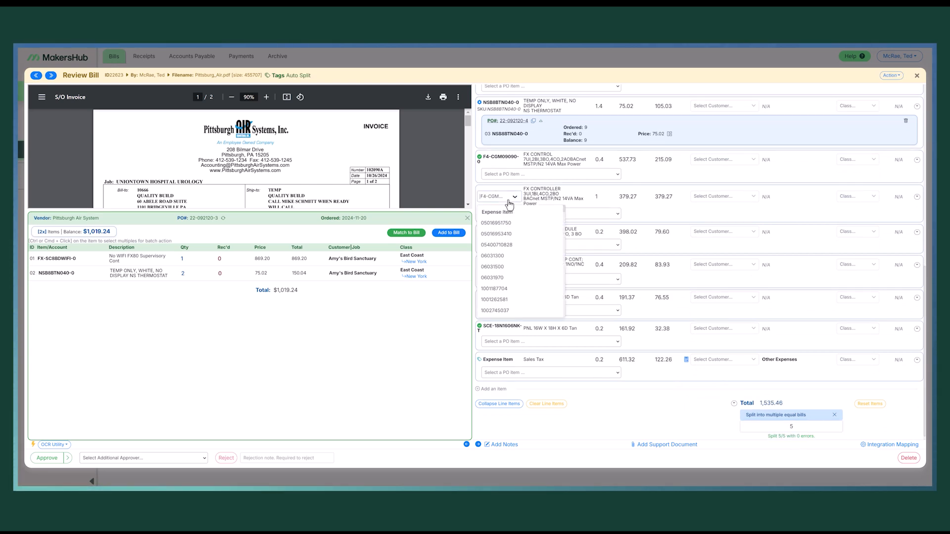
click(516, 195)
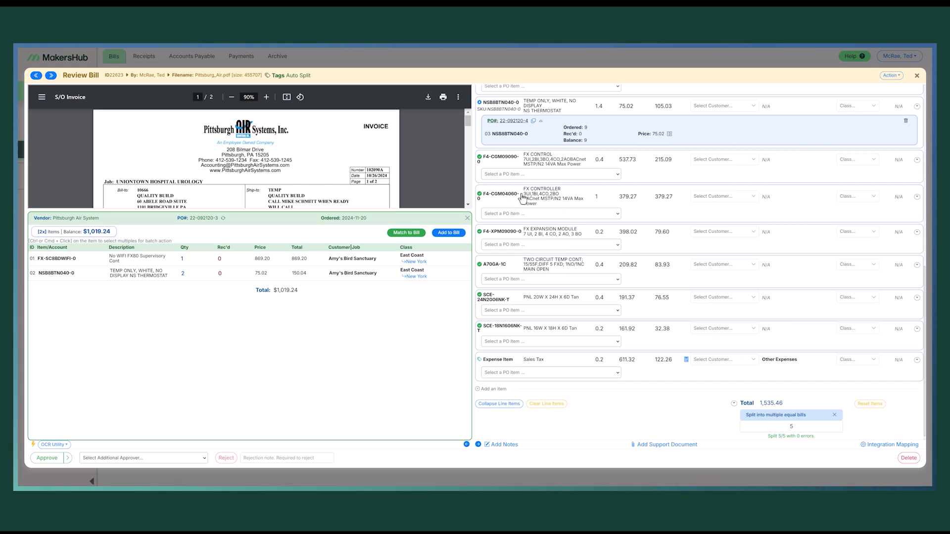
click(504, 404)
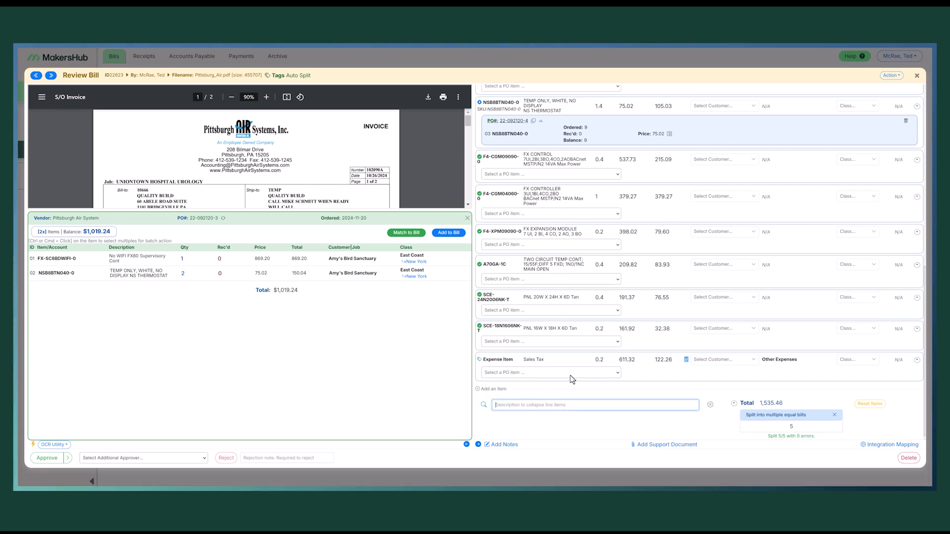
text(all)
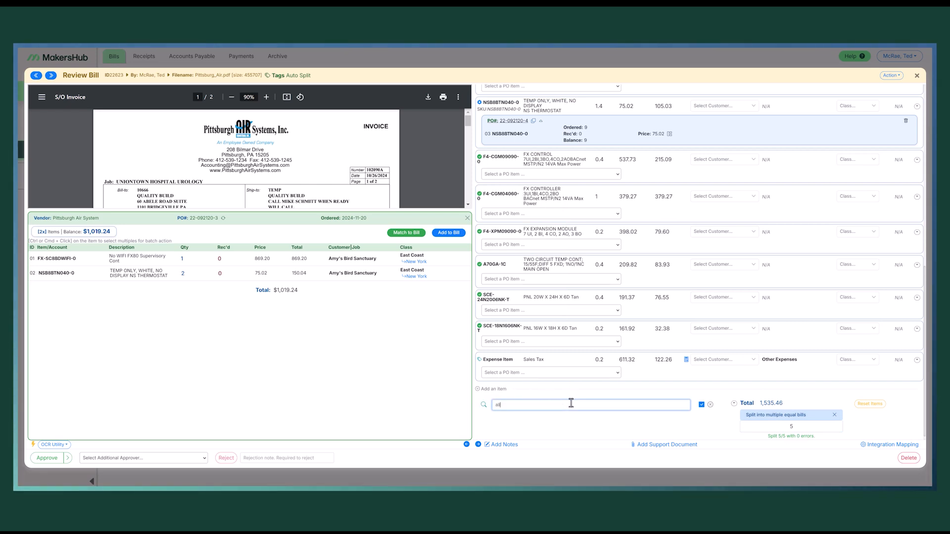
click(701, 406)
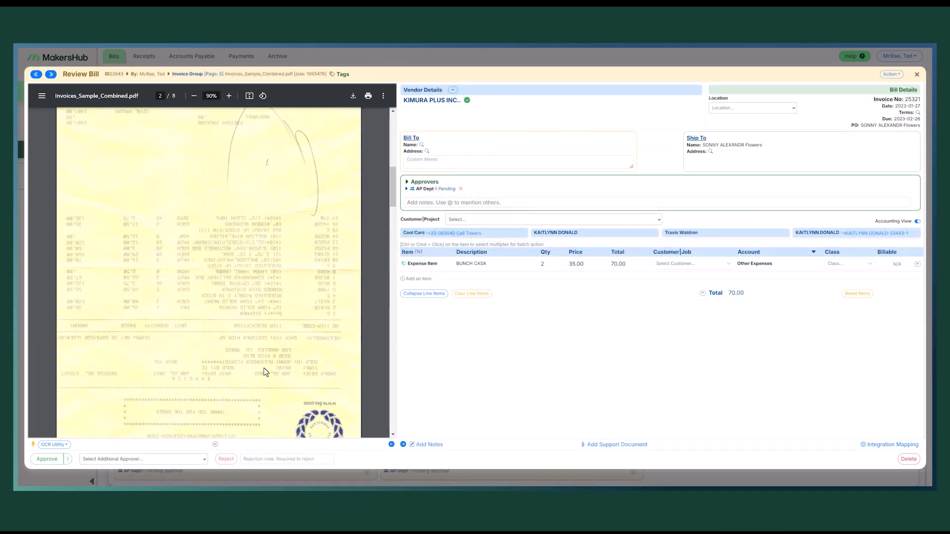
Step: Check the handwritten KIMURA PLUS INC. invoice page in the combined PDF and convert its bill to a receipt
scroll(264, 372, down, 10)
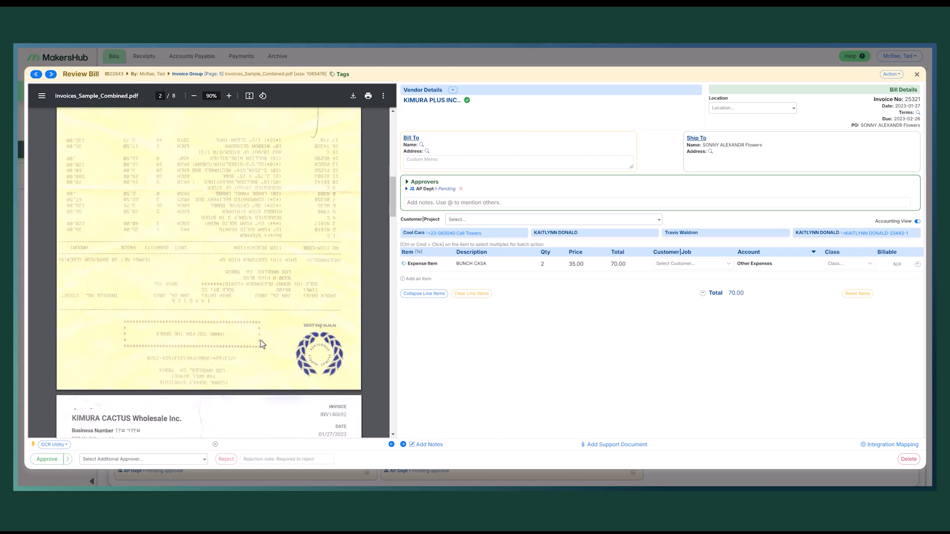
scroll(265, 345, down, 15)
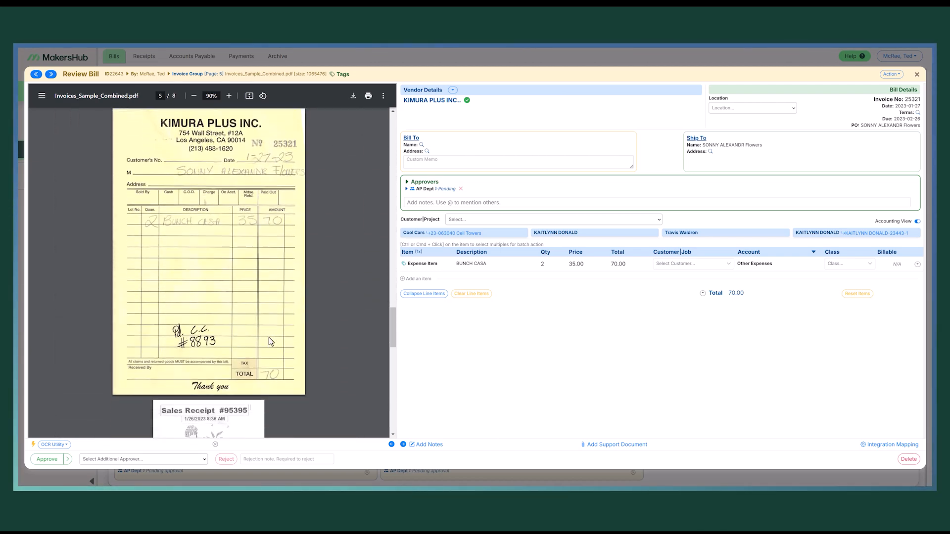
scroll(271, 341, up, 2)
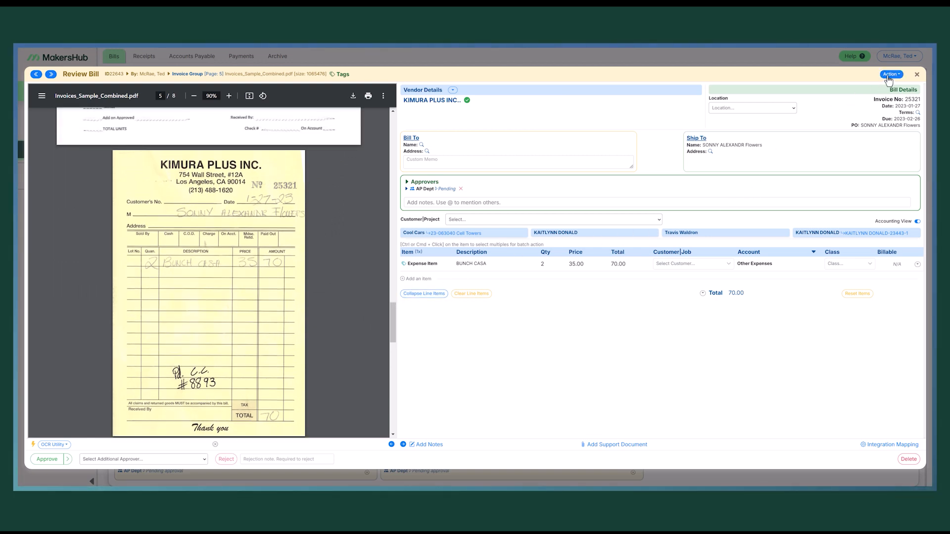
click(890, 75)
click(872, 88)
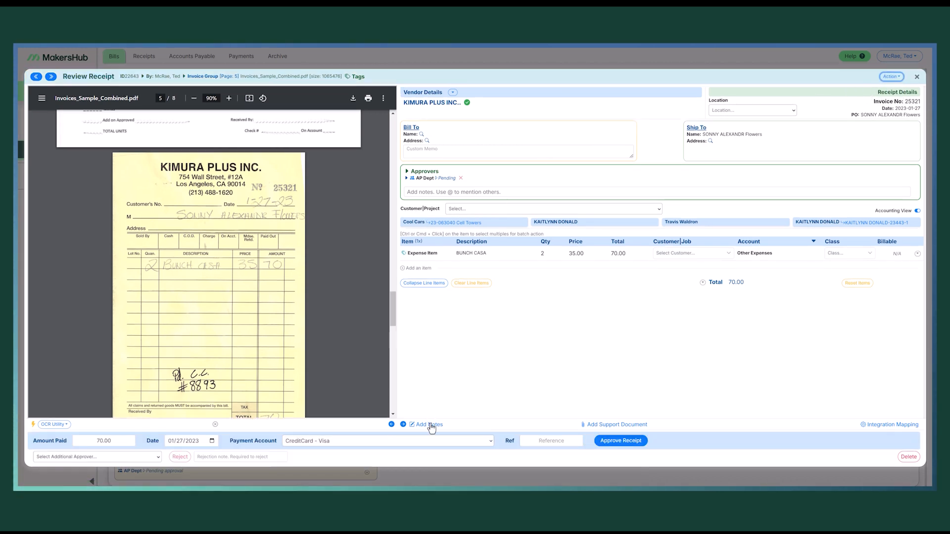
Step: Set the KIMURA PLUS INC. receipt's payment account to CreditCard - Mastercard and approve the receipt
click(435, 440)
click(349, 412)
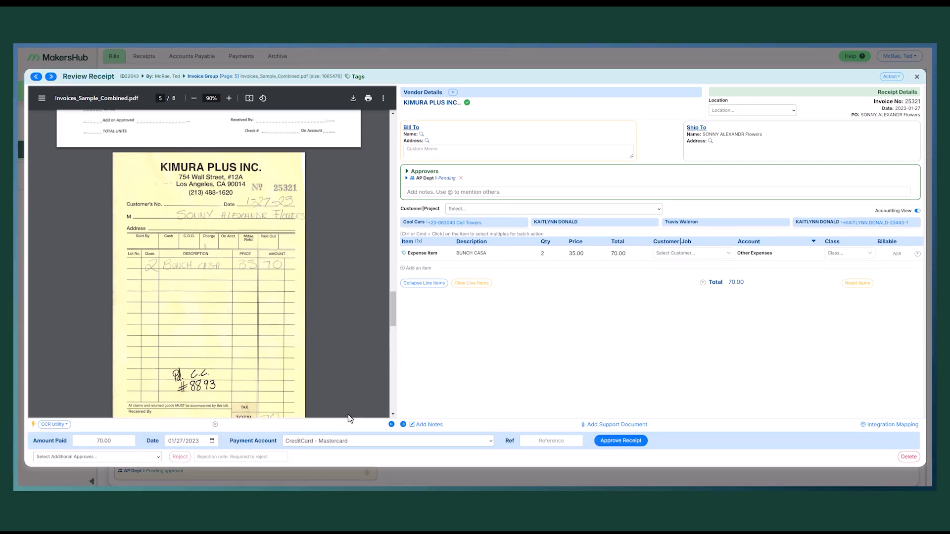
click(610, 441)
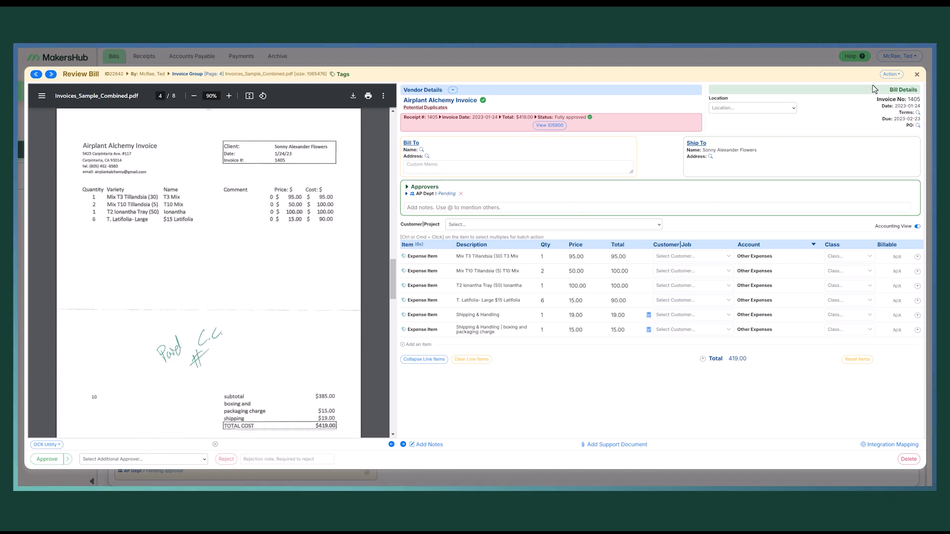
Step: Convert the Airplant Alchemy Invoice bill to a receipt
click(891, 74)
click(871, 92)
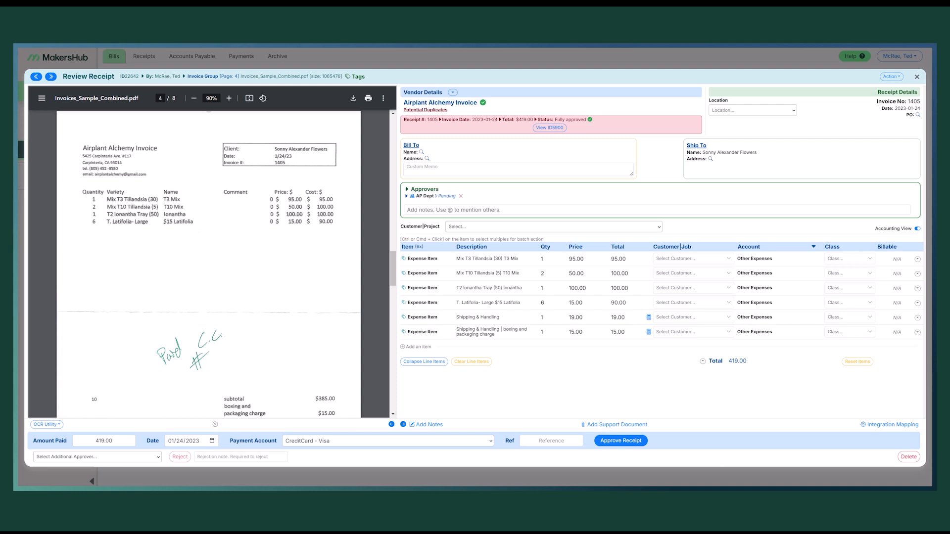
Step: Review the Airplant Alchemy receipt's integration mapping for items, accounts, classes and customers, including the Sales Tax rule's account choices
click(895, 428)
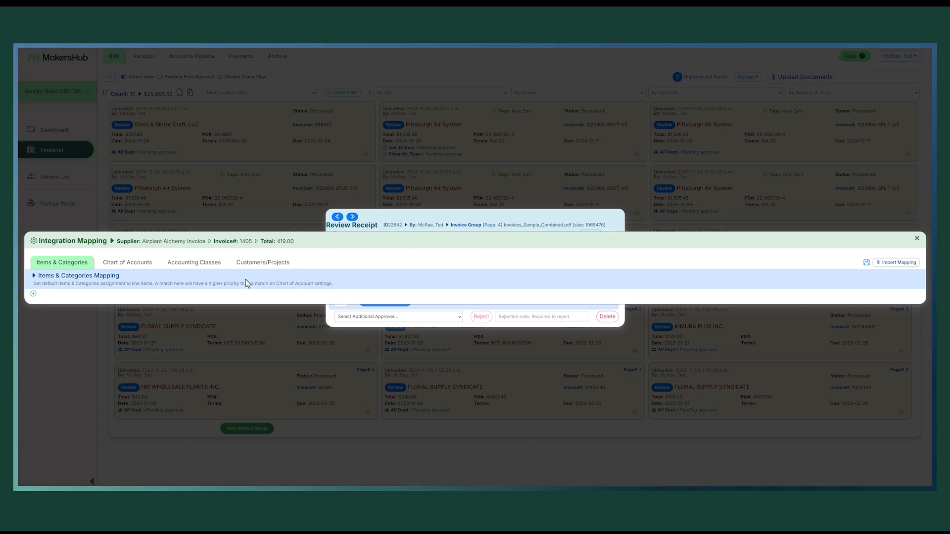
click(131, 262)
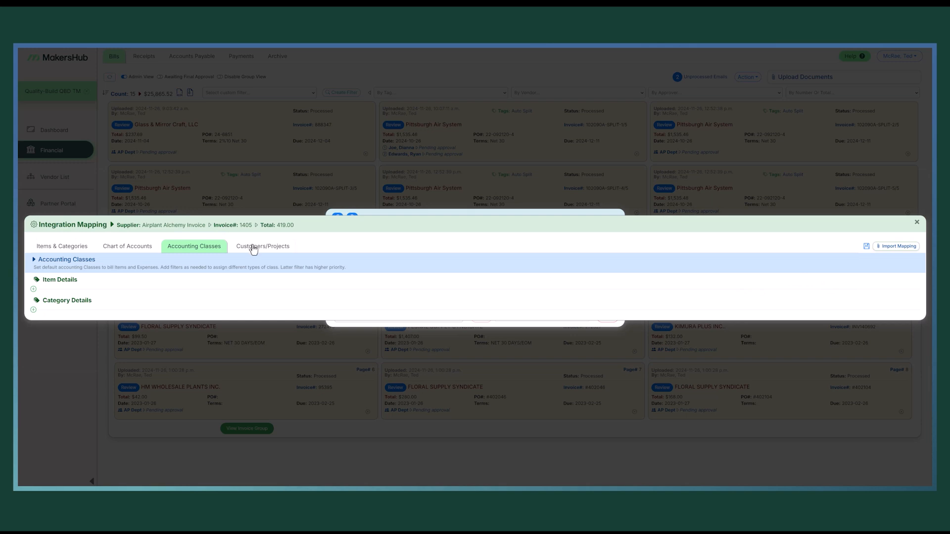
click(253, 247)
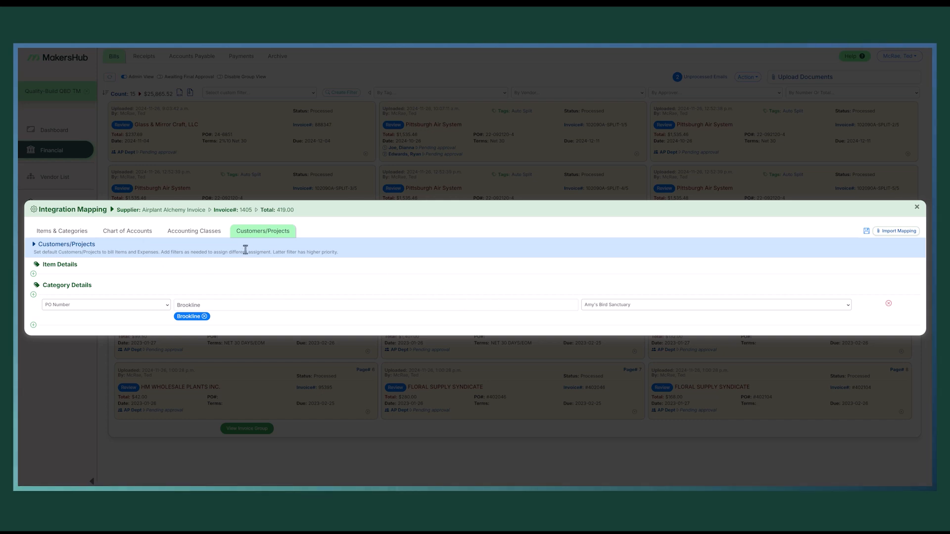
click(121, 232)
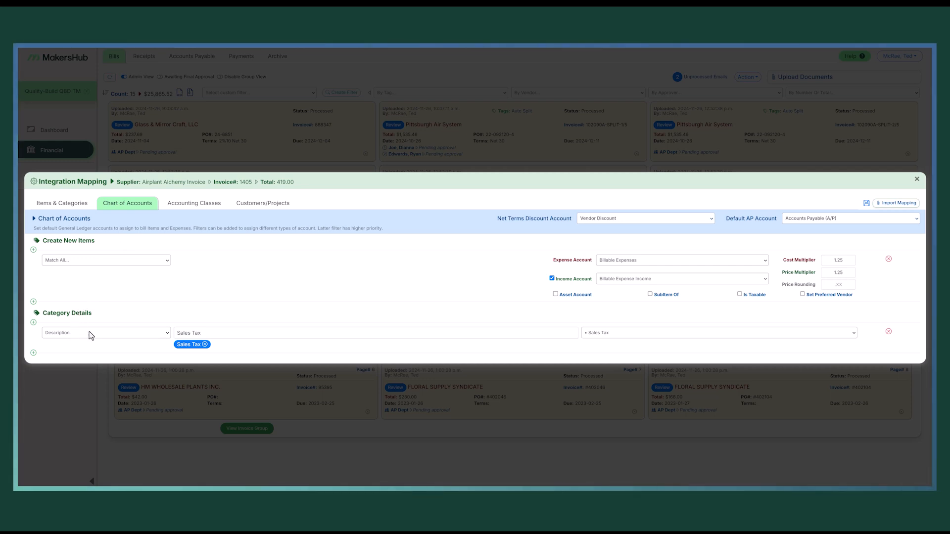
click(608, 335)
click(633, 322)
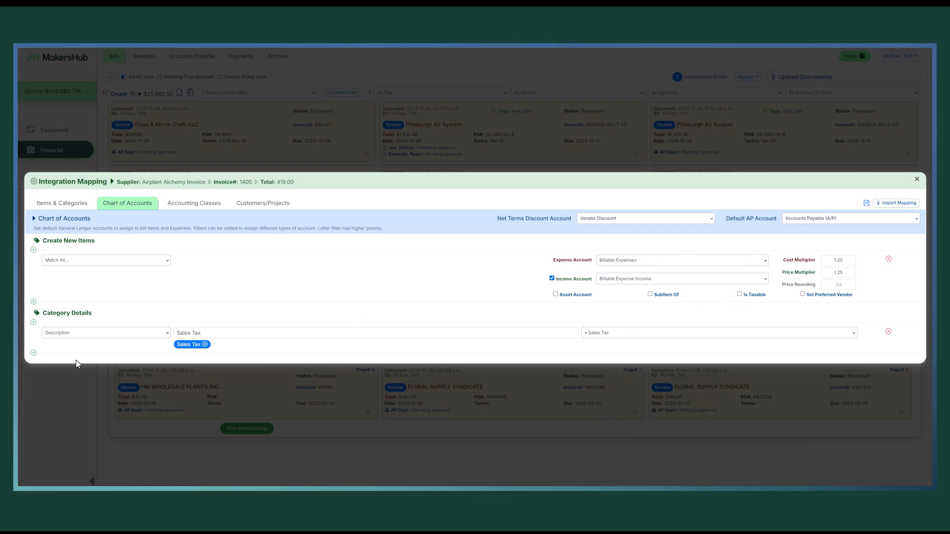
Step: Add a Category Details rule mapping descriptions containing "Shipping" to the Shipping and Handling account, and update the mapping settings
click(33, 355)
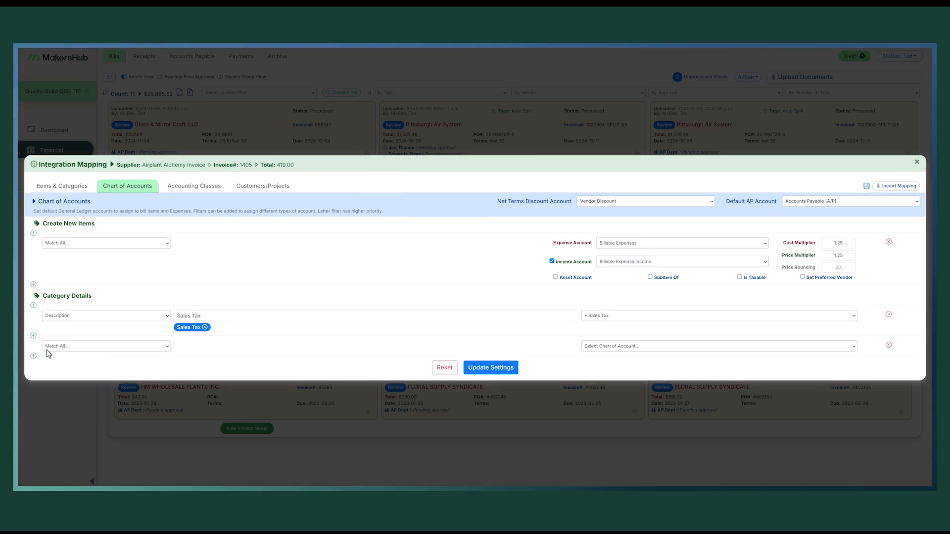
click(101, 348)
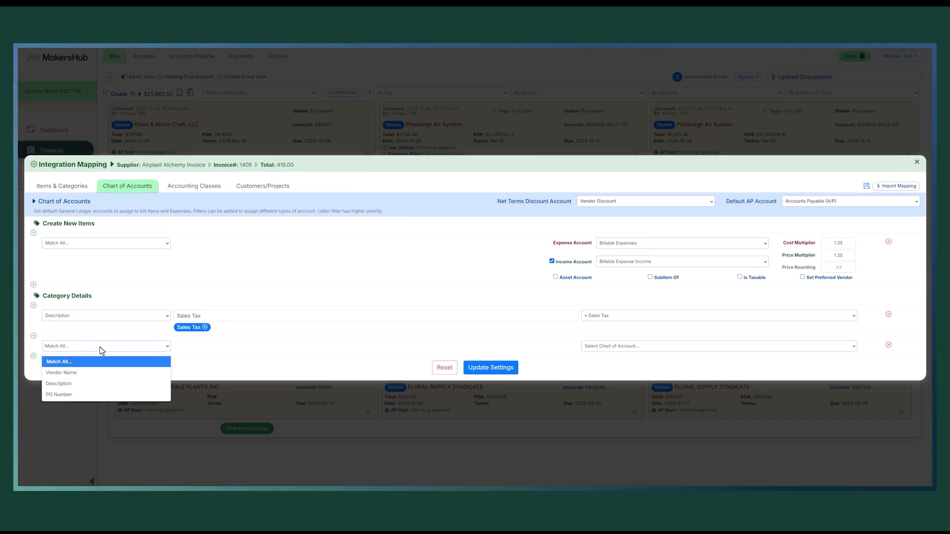
click(85, 384)
click(192, 351)
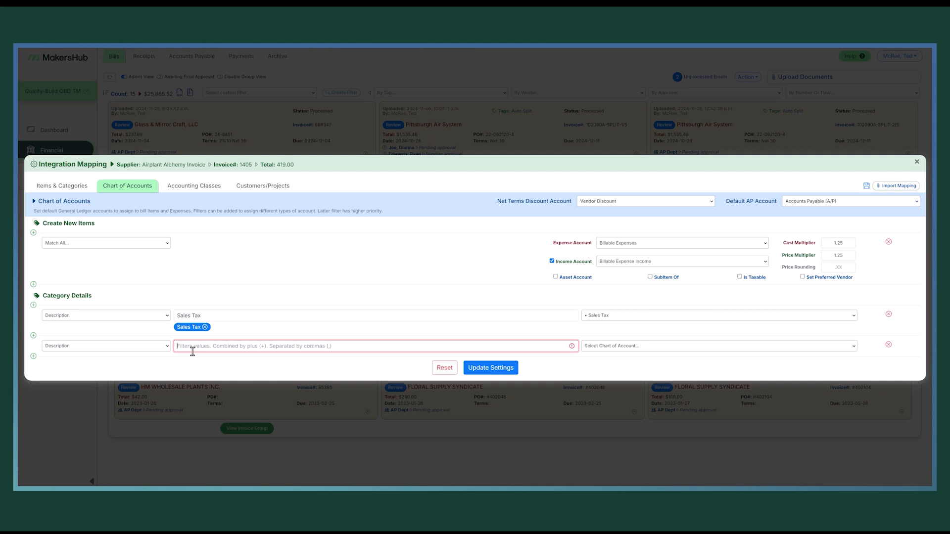
text(Shi)
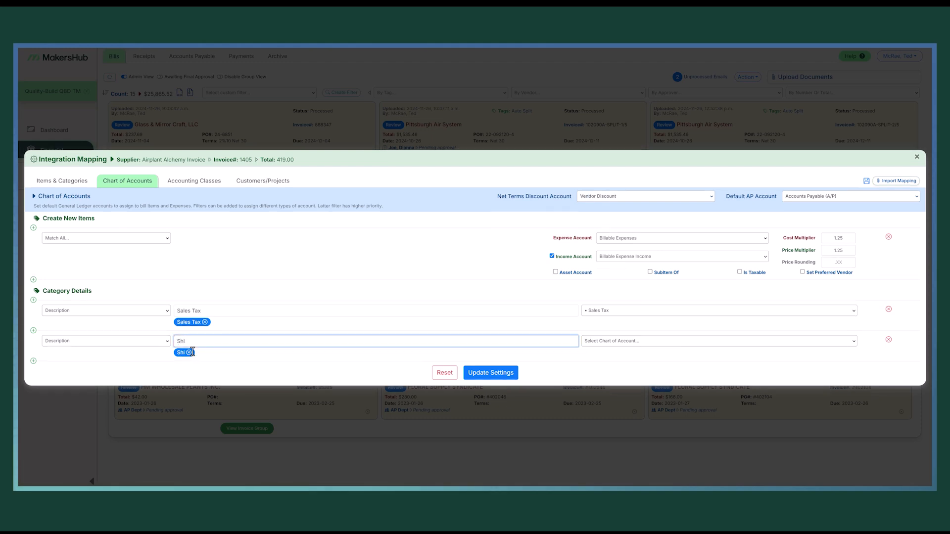
text(pping)
key(Tab)
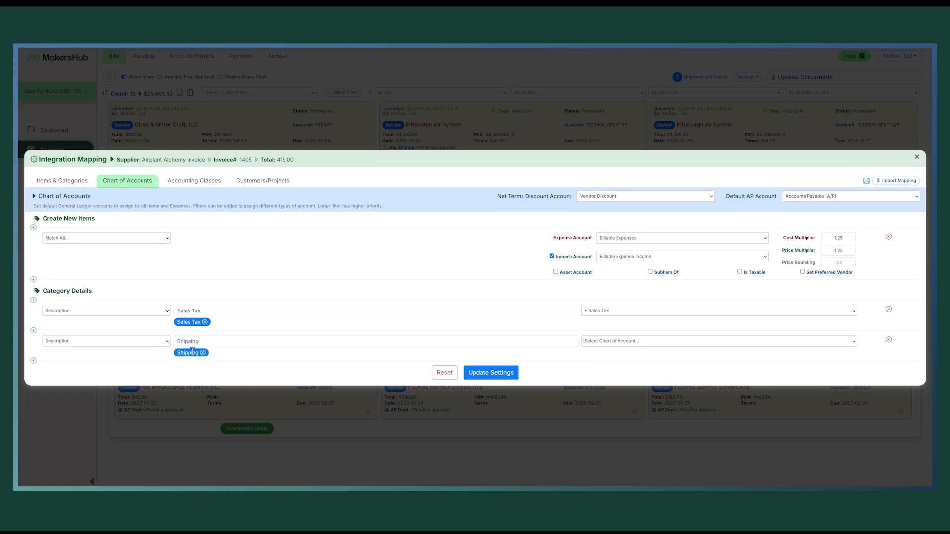
text(sh)
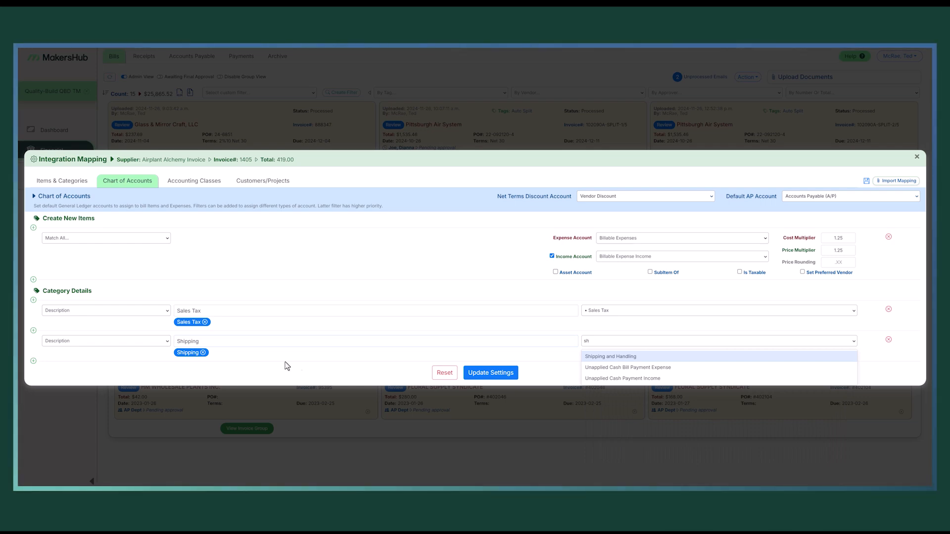
click(622, 357)
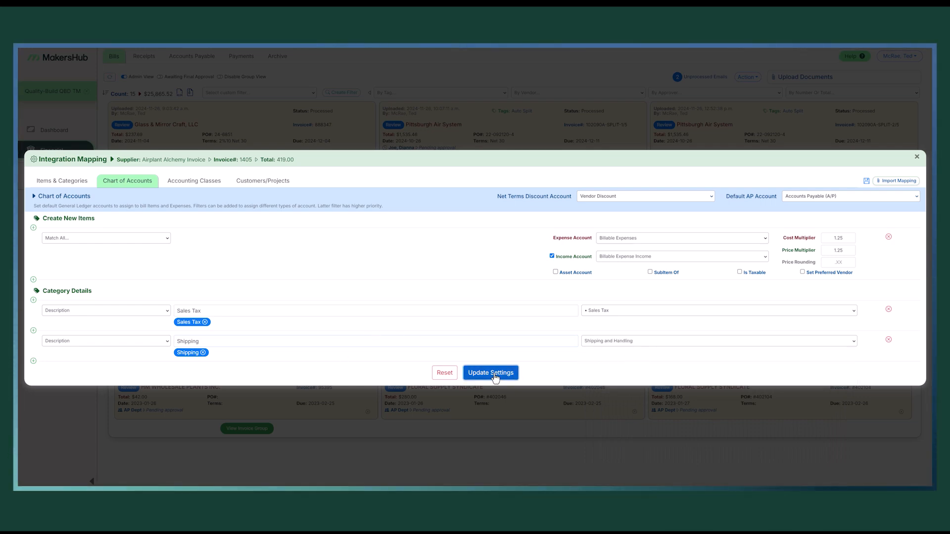
click(495, 374)
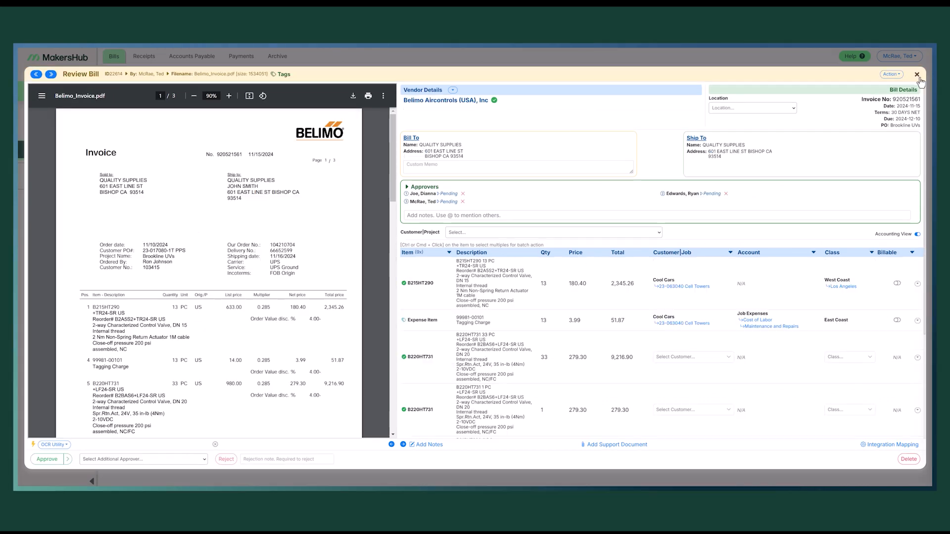
Step: Close the Belimo bill and check the available approval rule conditions in the admin bill settings
click(917, 75)
click(900, 56)
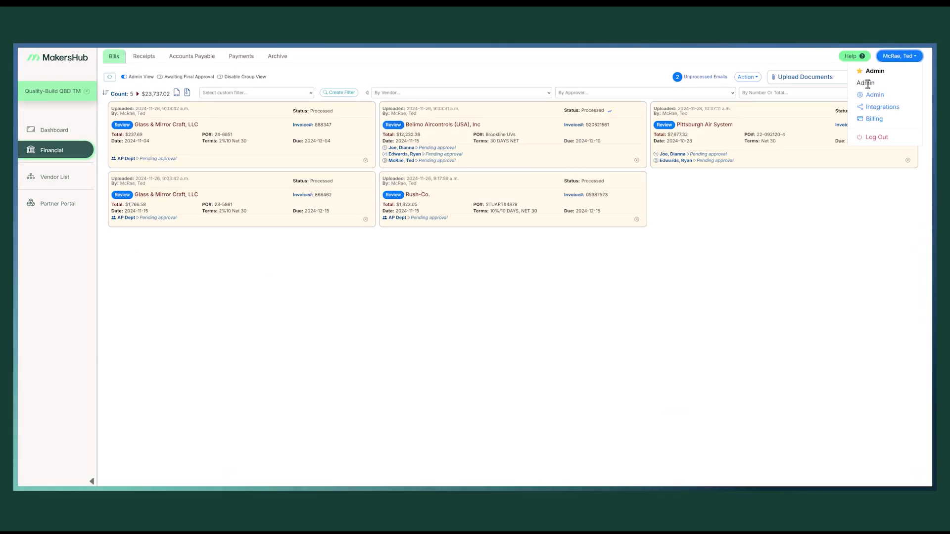
click(870, 97)
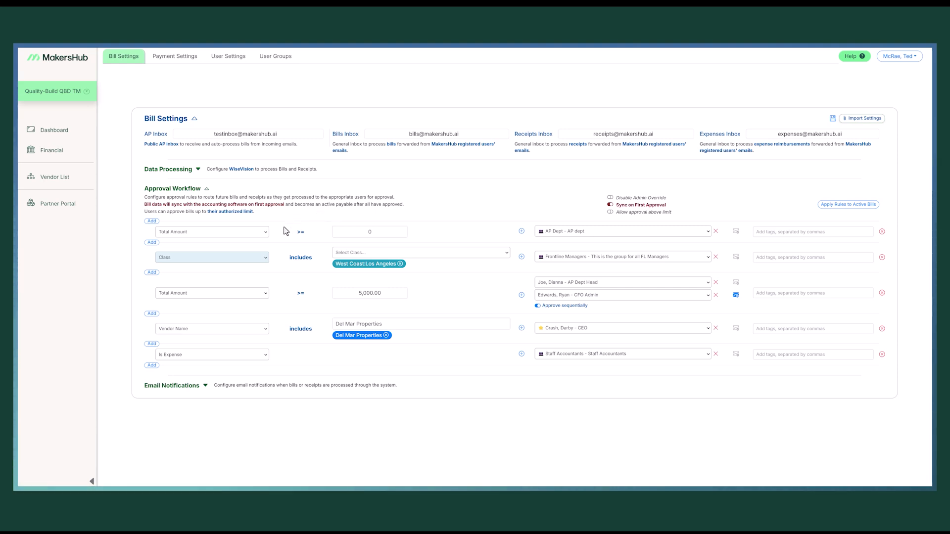
click(266, 232)
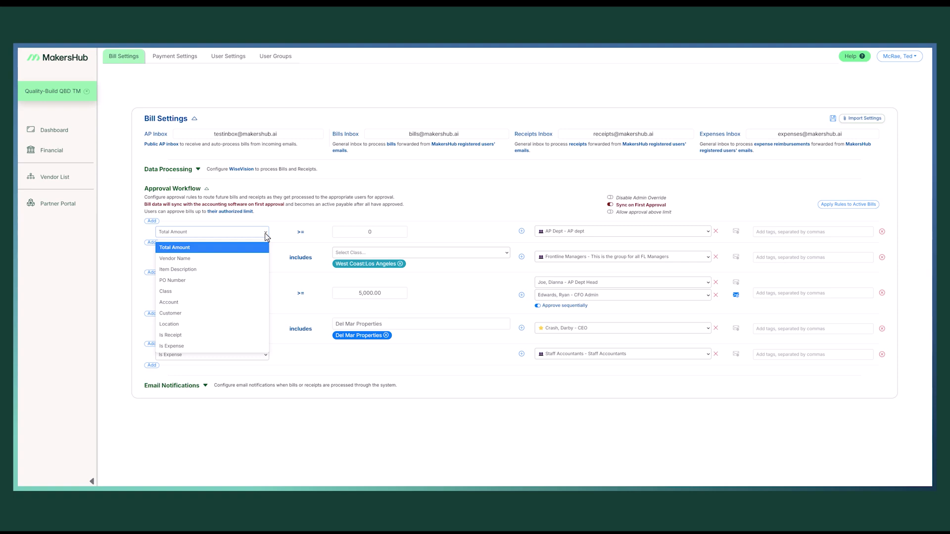
click(299, 222)
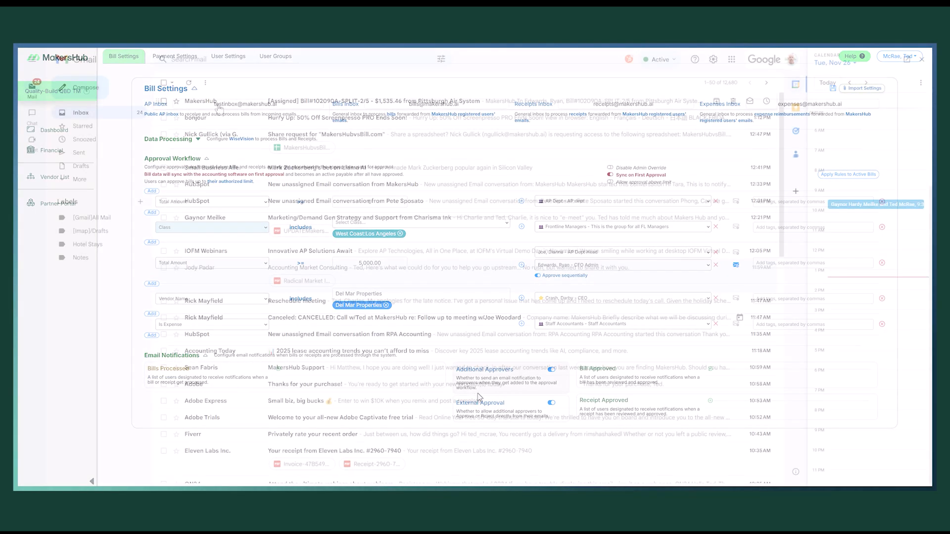
Step: Read the Gmail assignment email for Pittsburgh Air System split bill 2/5 and begin a note on its approval page
scroll(246, 210, down, 3)
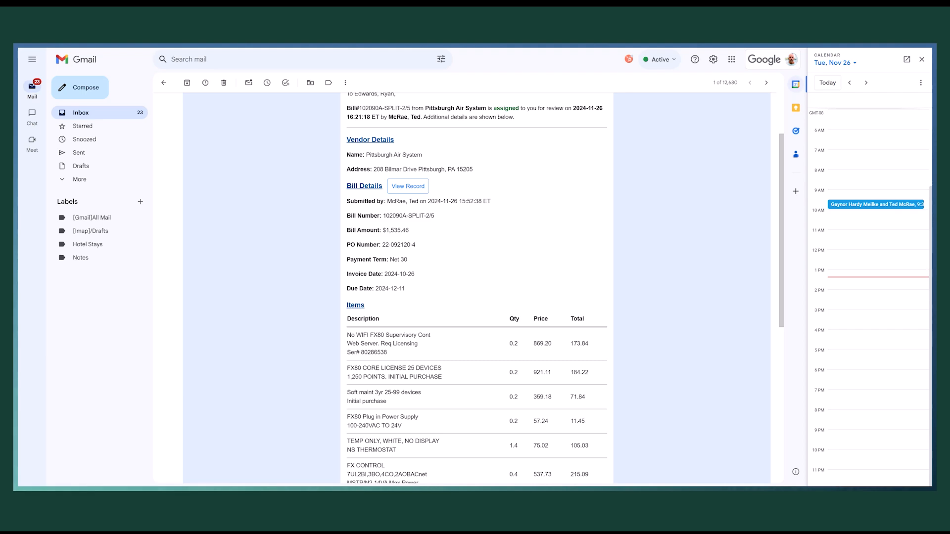
scroll(454, 231, down, 3)
scroll(454, 230, down, 3)
click(453, 357)
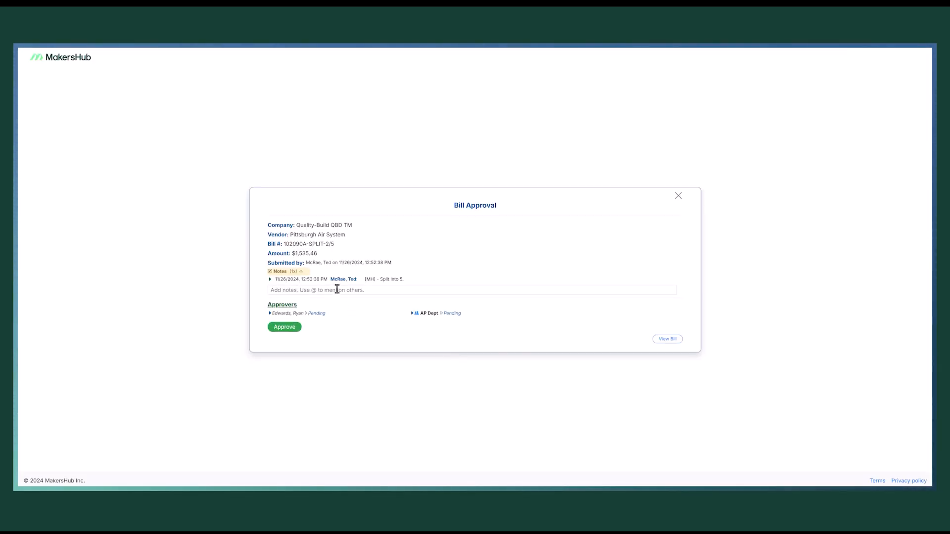
click(337, 289)
text(Tha)
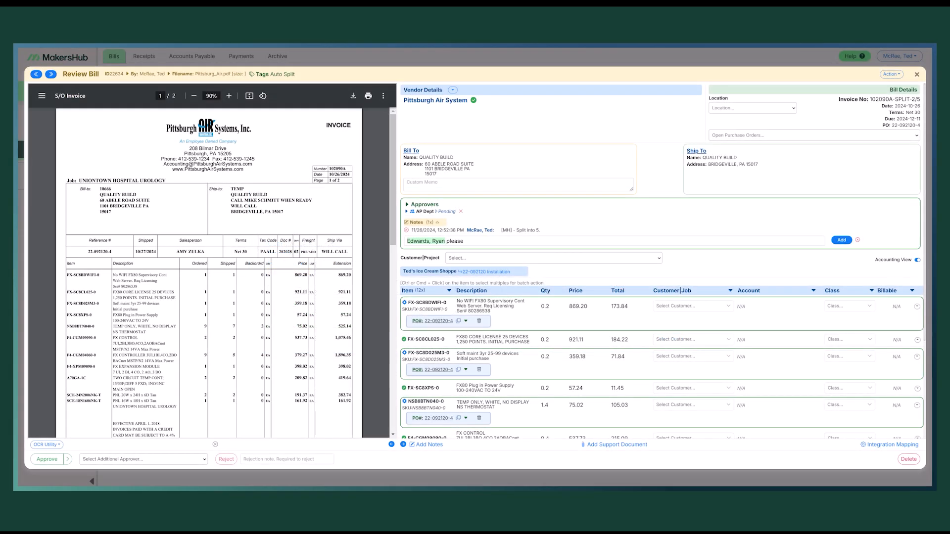
Step: Add the CFO Admin as an additional approver on Pittsburgh Air System split bill 2/5
click(114, 464)
scroll(104, 396, down, 3)
click(105, 392)
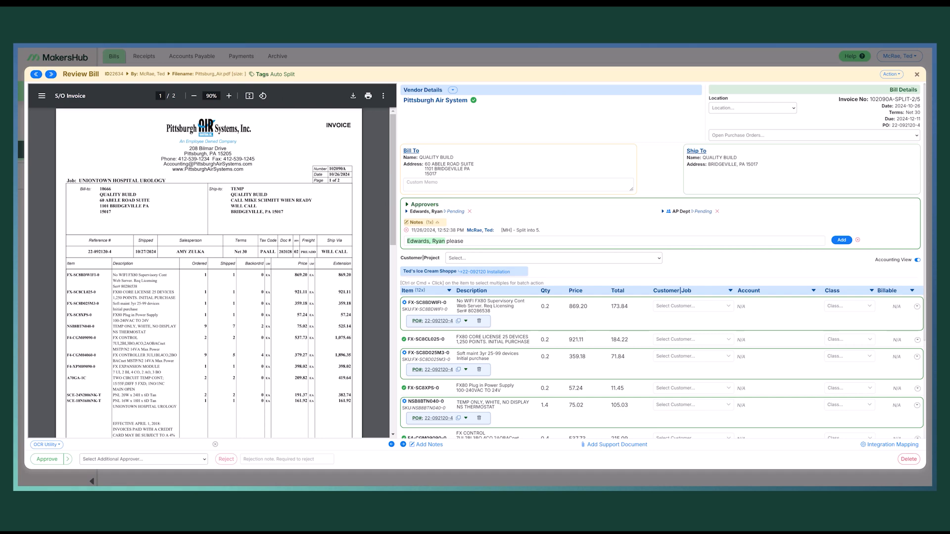
key(Escape)
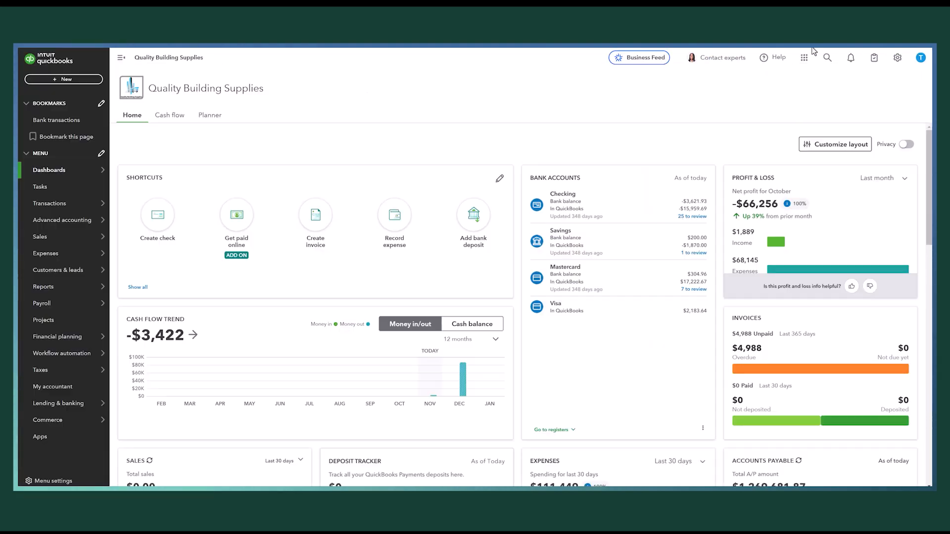
Step: Switch to QuickBooks, find the Rush-Co. bill dated 11/25/2024, and review its category lines, item lines and memo
click(827, 57)
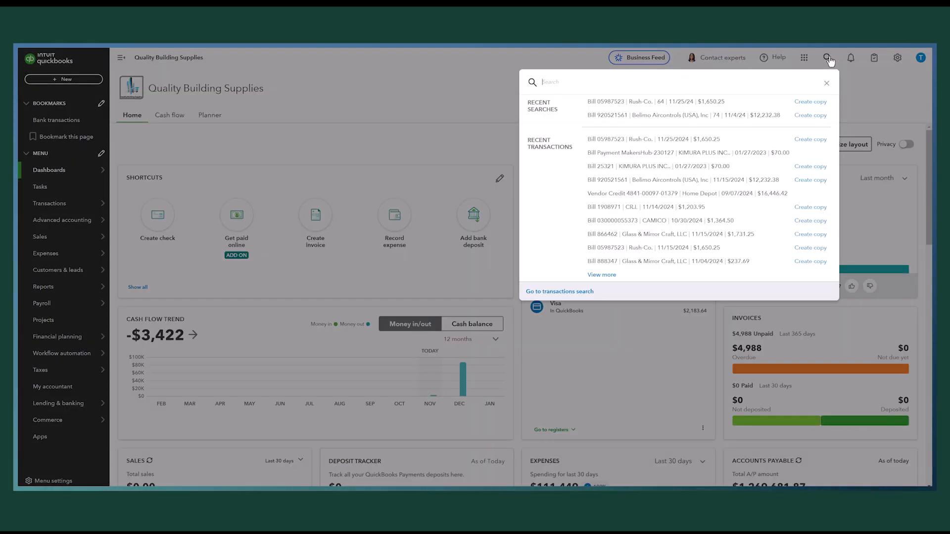
click(642, 141)
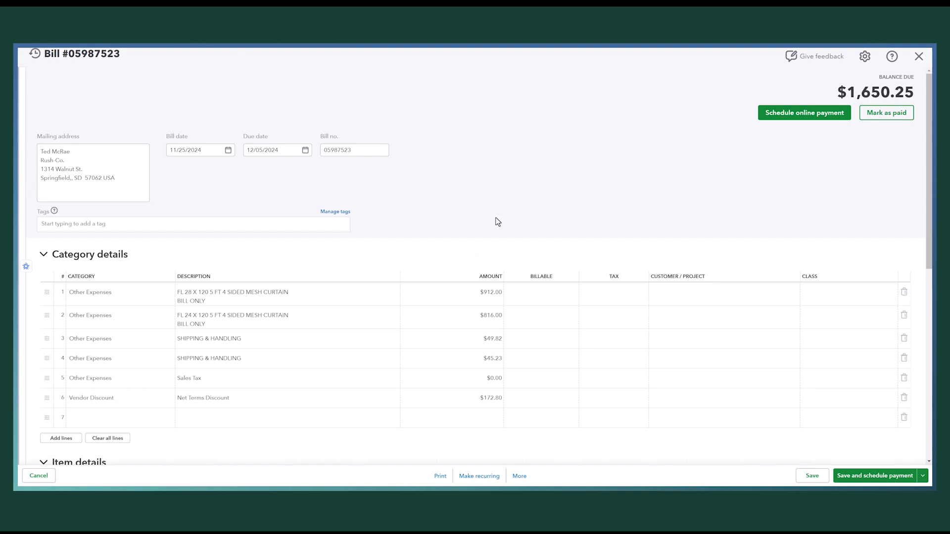
scroll(497, 222, down, 2)
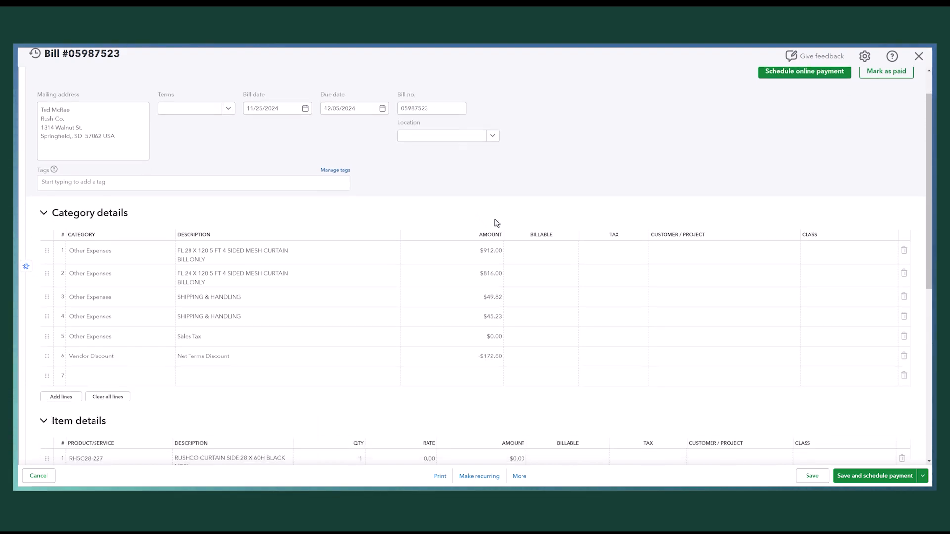
scroll(388, 220, down, 1)
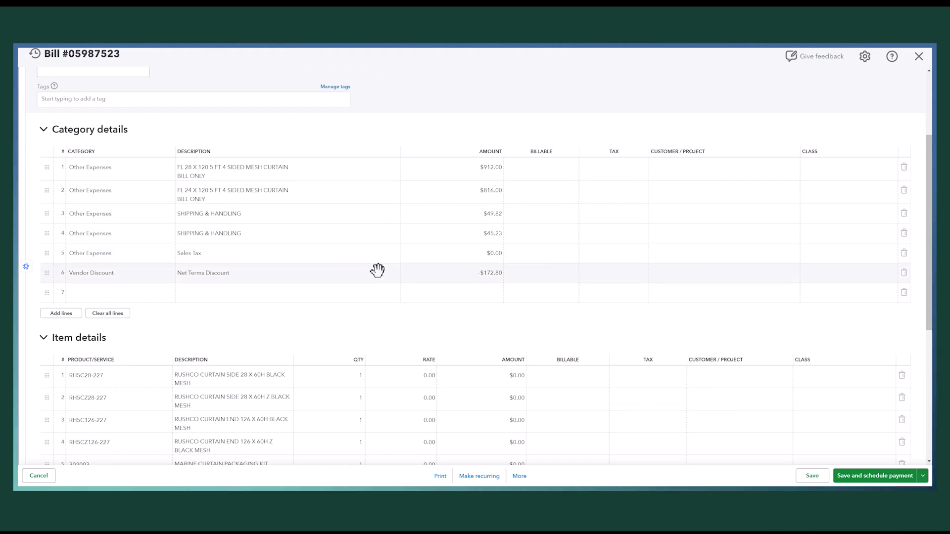
scroll(378, 270, down, 1)
scroll(381, 281, down, 5)
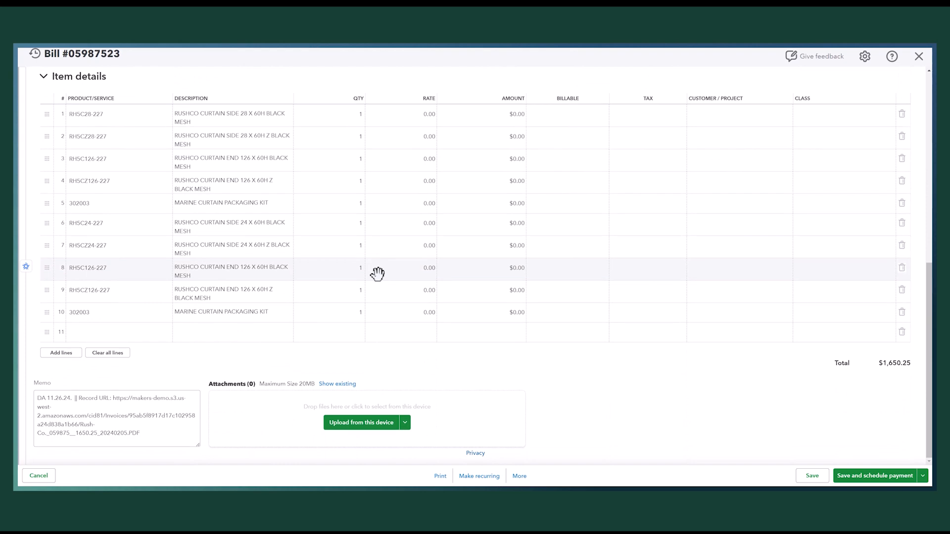
Step: Open the source invoice PDF from the record URL in the Rush-Co. bill's memo
click(139, 433)
drag(139, 433, 115, 399)
right_click(117, 401)
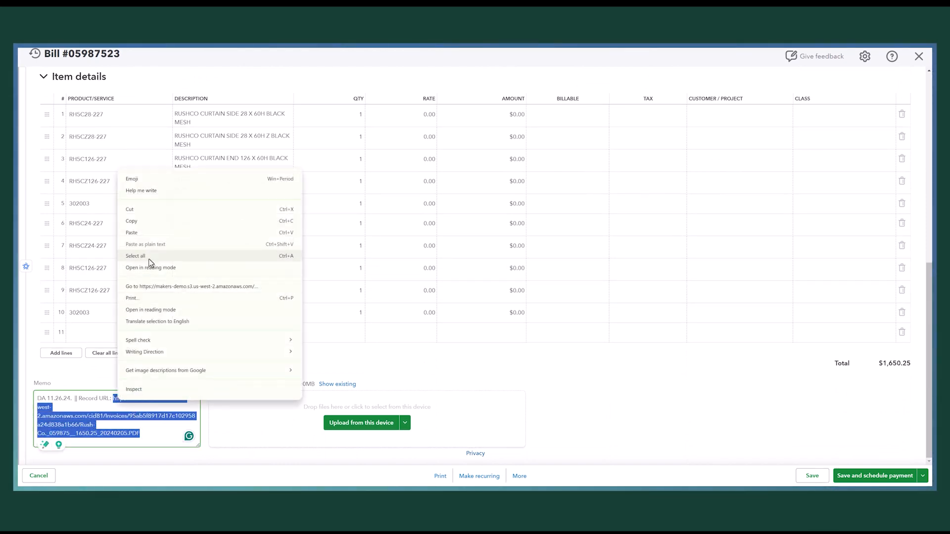
click(153, 286)
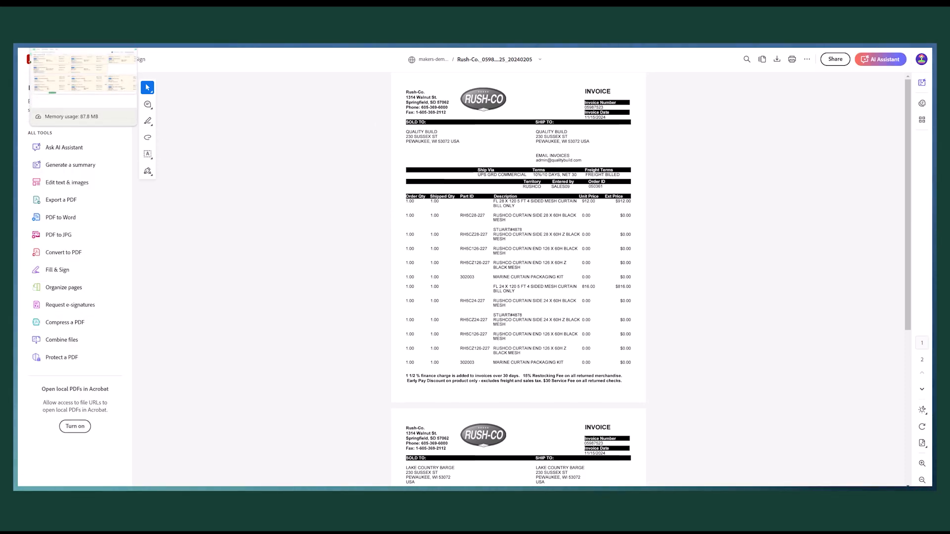
Step: Switch back to MakersHub and check the sorting, custom filter and order options of the Accounts Payable list
click(75, 40)
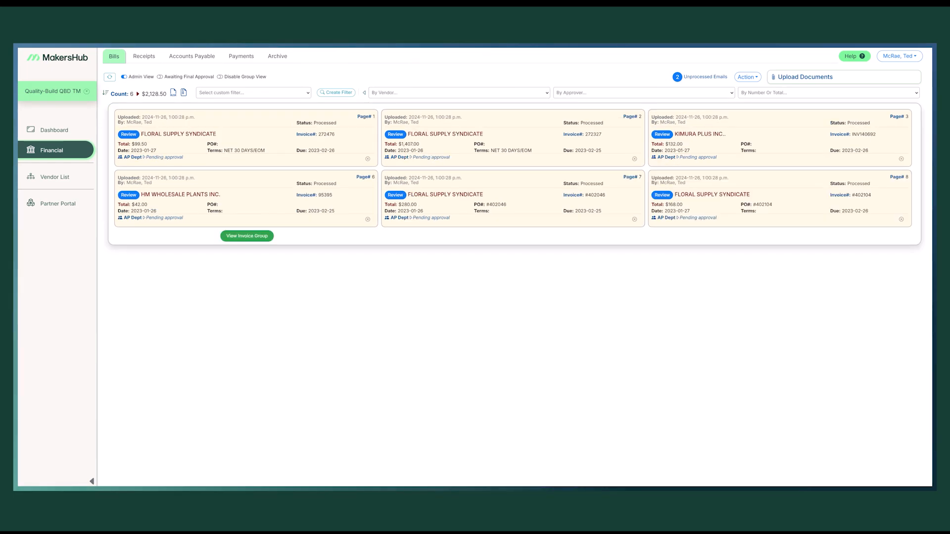
click(186, 56)
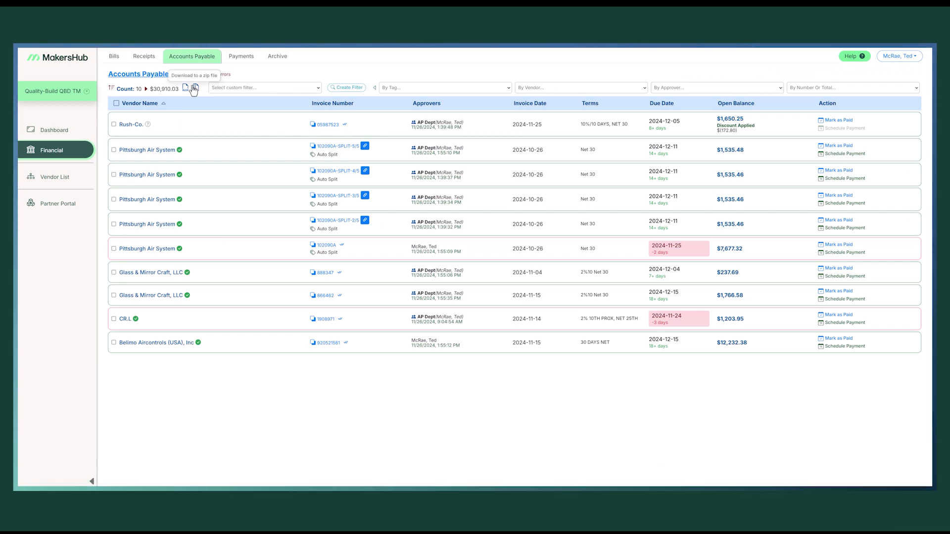
click(112, 88)
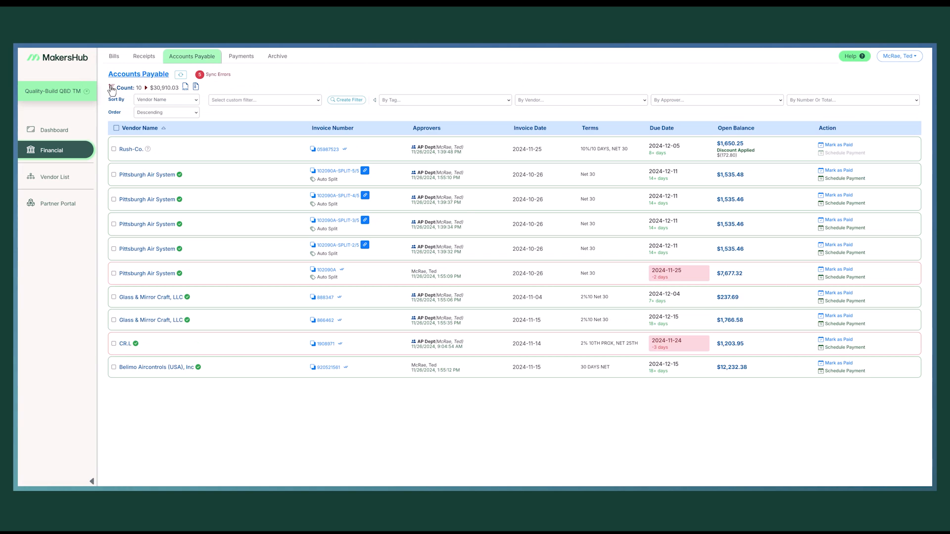
click(184, 102)
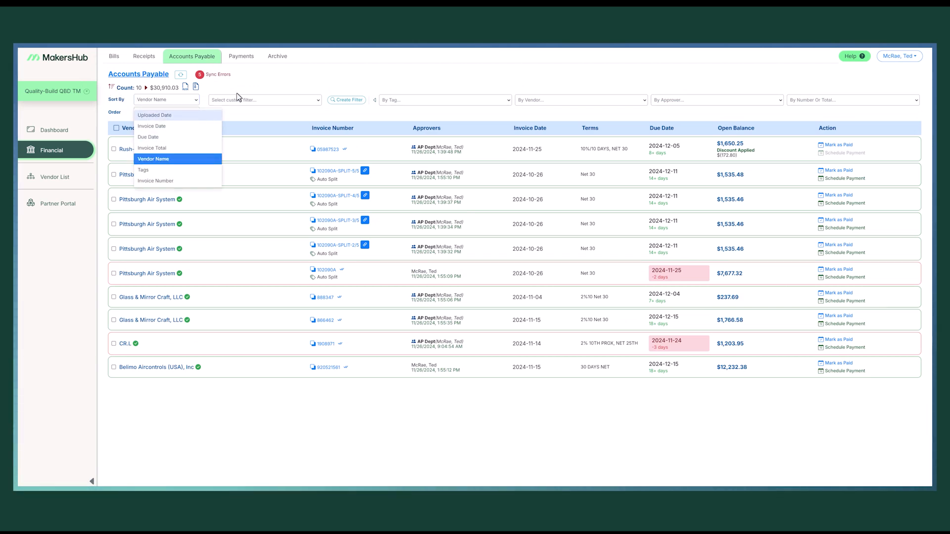
click(257, 101)
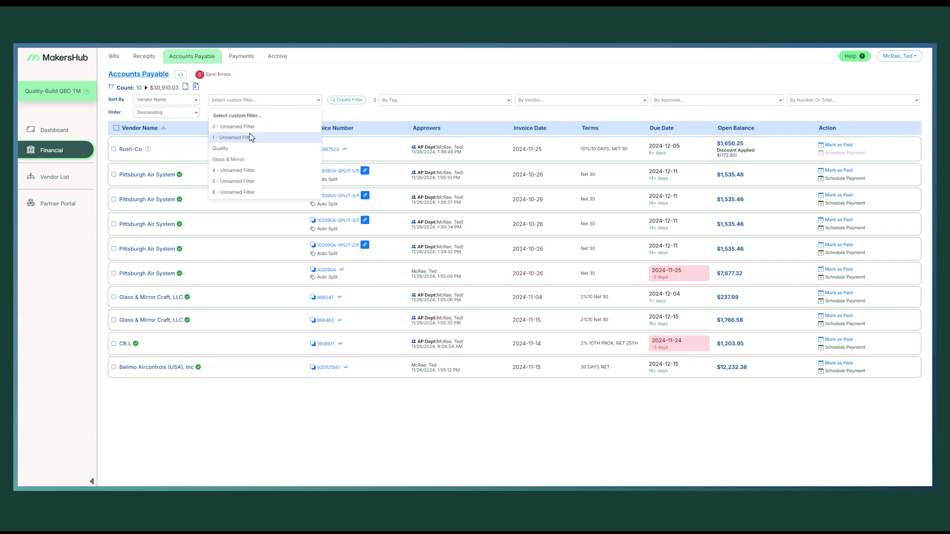
click(181, 114)
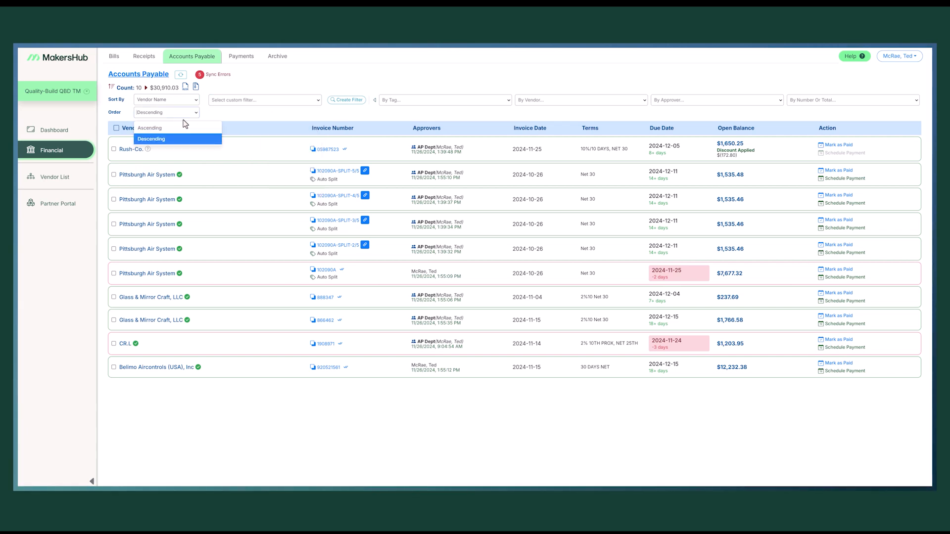
Step: Look over the advanced custom filter settings for the Accounts Payable list without creating a filter
click(347, 100)
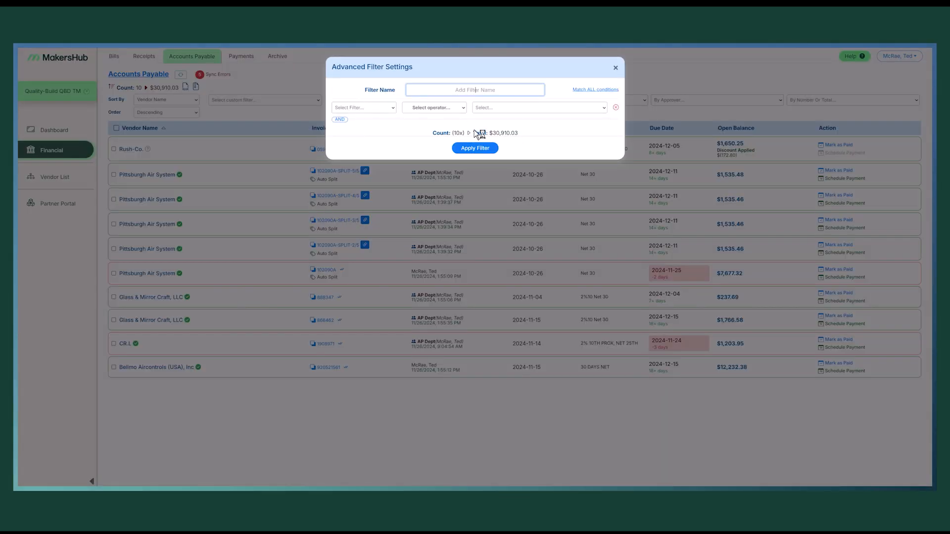
click(615, 69)
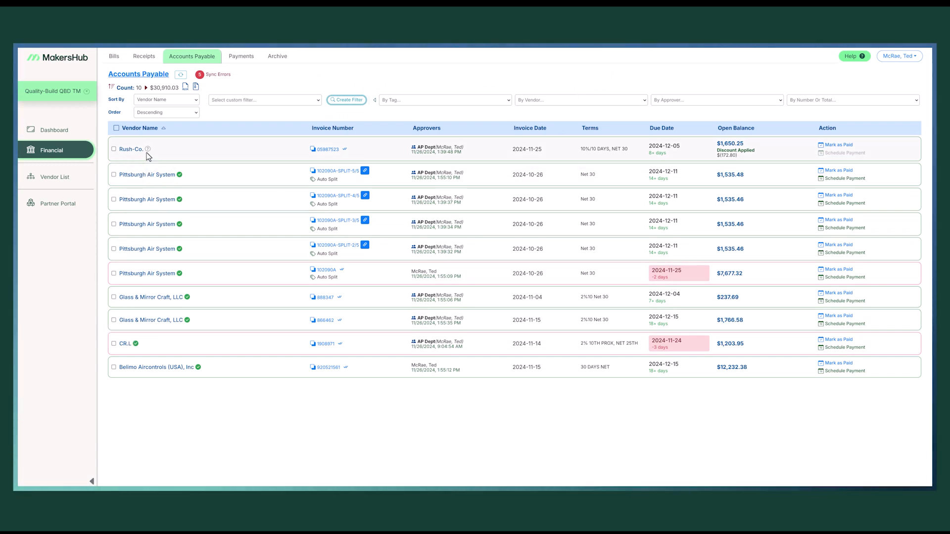
Step: Open the Rush-Co. vendor details, check the bank transfer's verification option, and view the additional payment methods that can be added
mouse_move(147, 154)
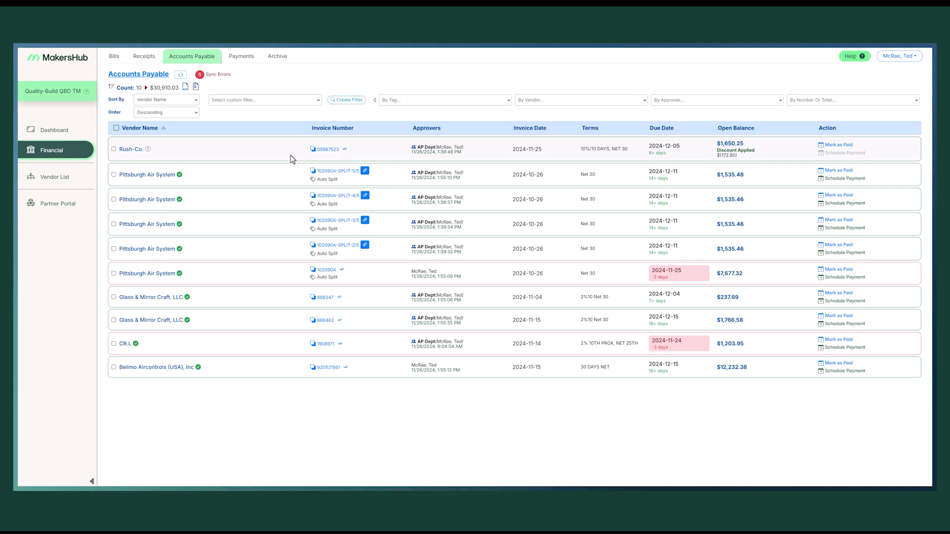
click(132, 151)
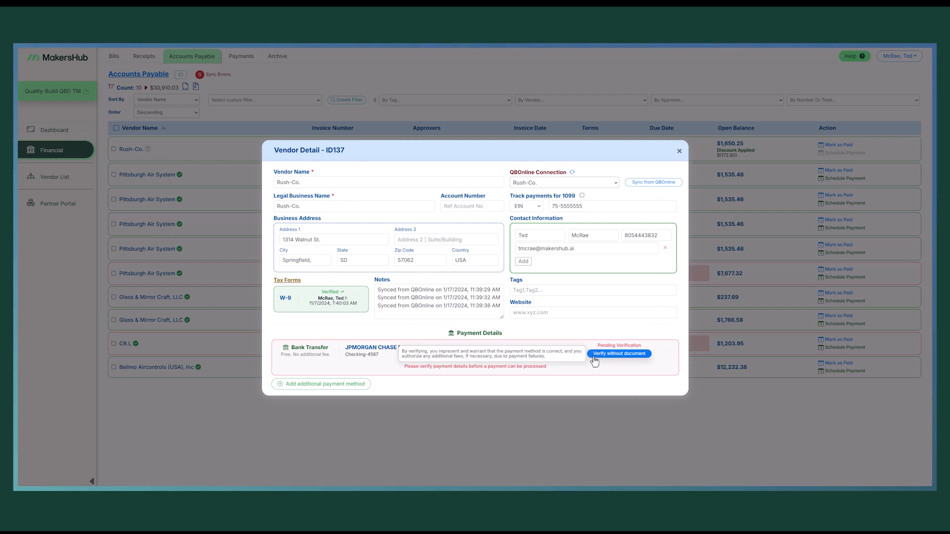
click(361, 385)
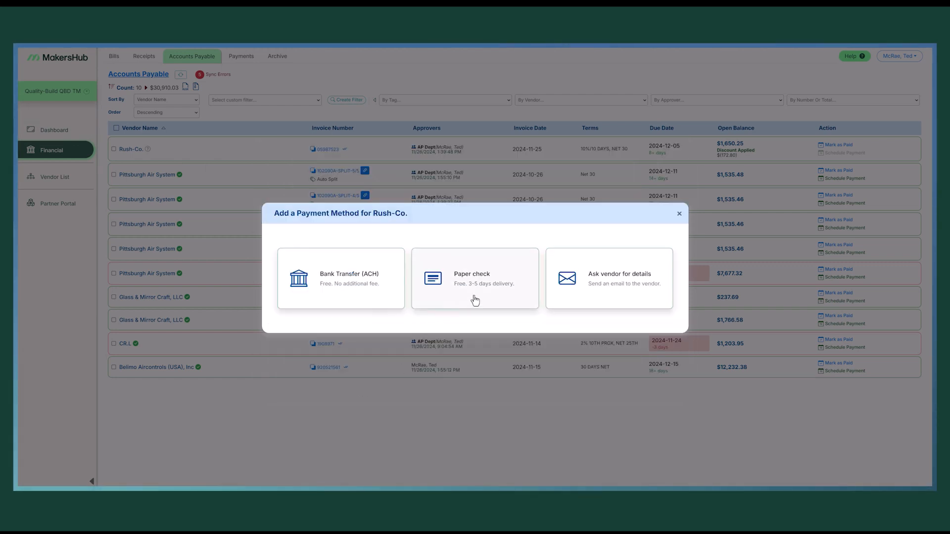
Step: Prepare an emailed request for Rush-Co.'s remittance details with its $1,650.25 invoice attached, and close it without sending
click(626, 285)
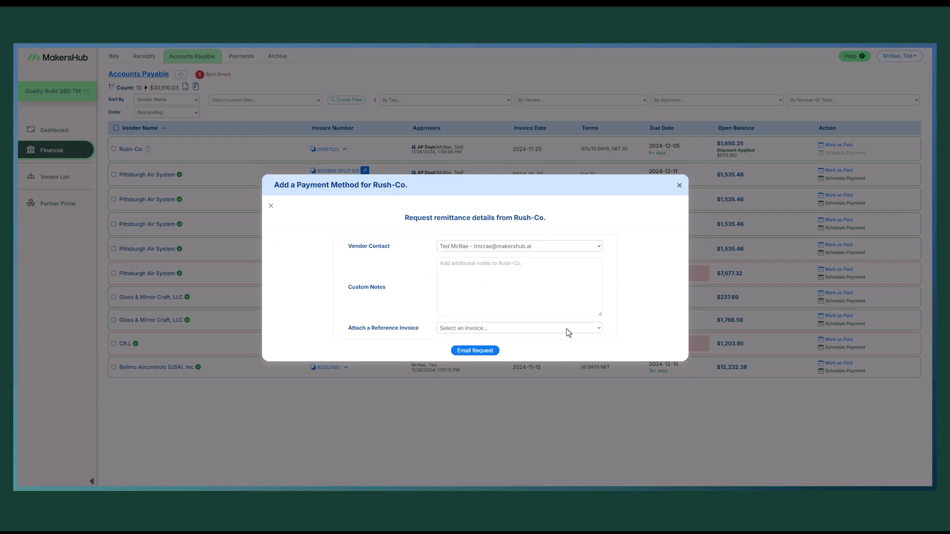
click(569, 328)
click(509, 352)
click(492, 271)
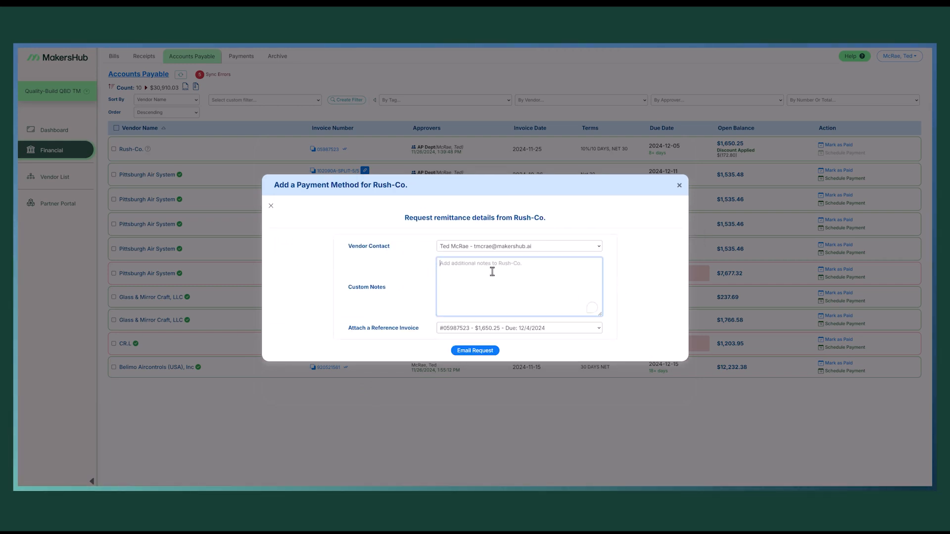
click(679, 185)
Step: Select all payable bills except the Rush-Co. one and open payment scheduling for them
click(116, 128)
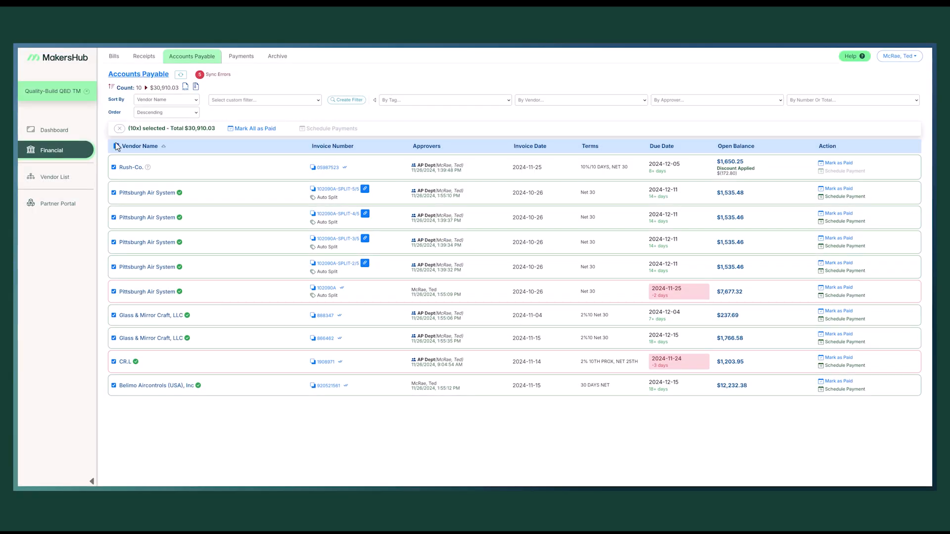
click(114, 168)
click(328, 128)
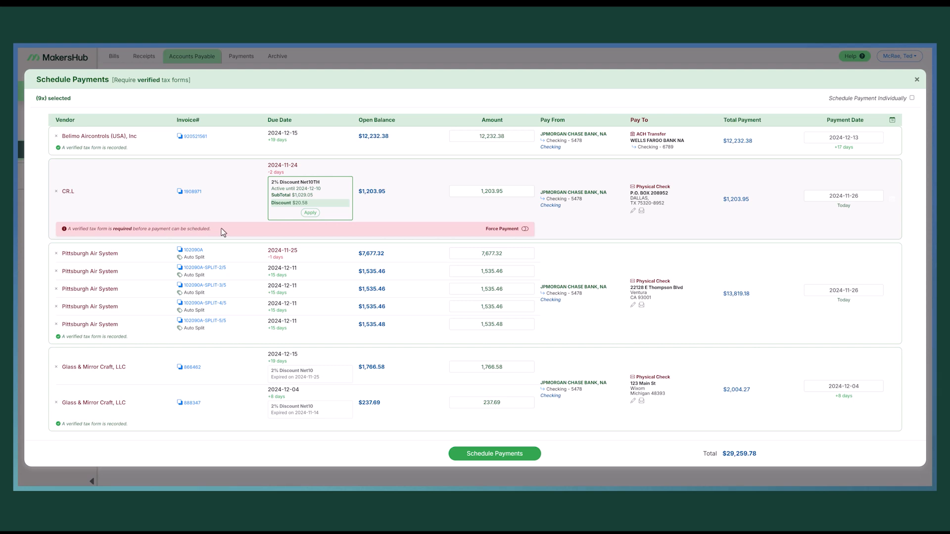
Step: Apply the 2% Discount Net10TH to the CR.L bill and force its payment without a verified tax form
mouse_move(525, 230)
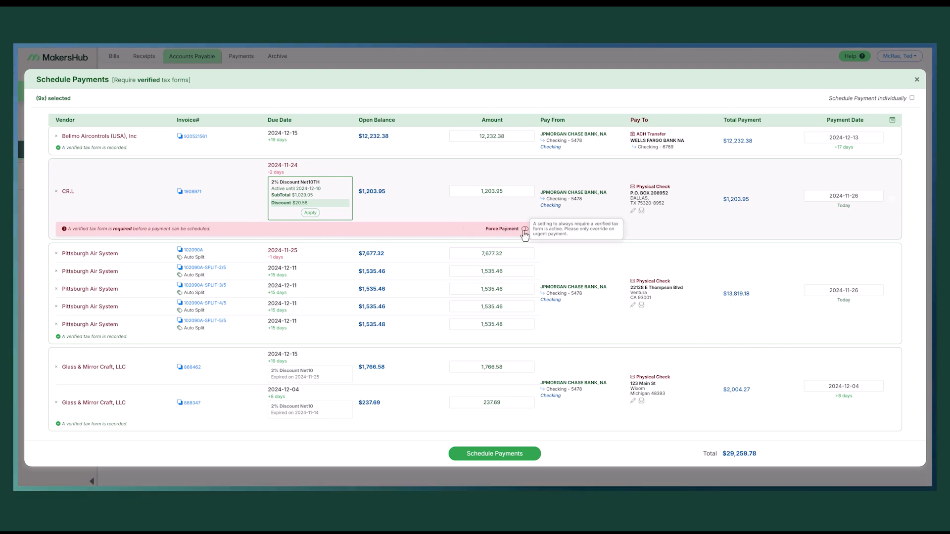
click(525, 230)
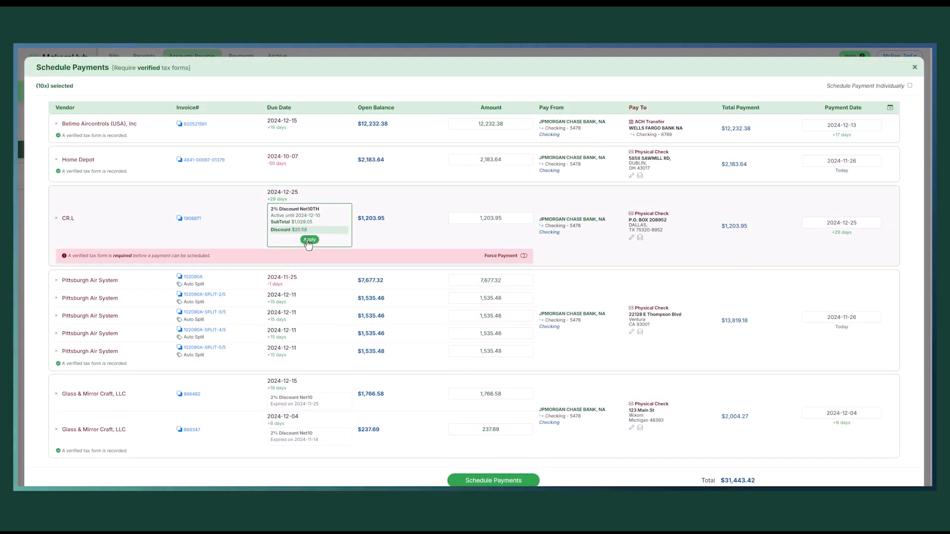
click(309, 240)
click(525, 236)
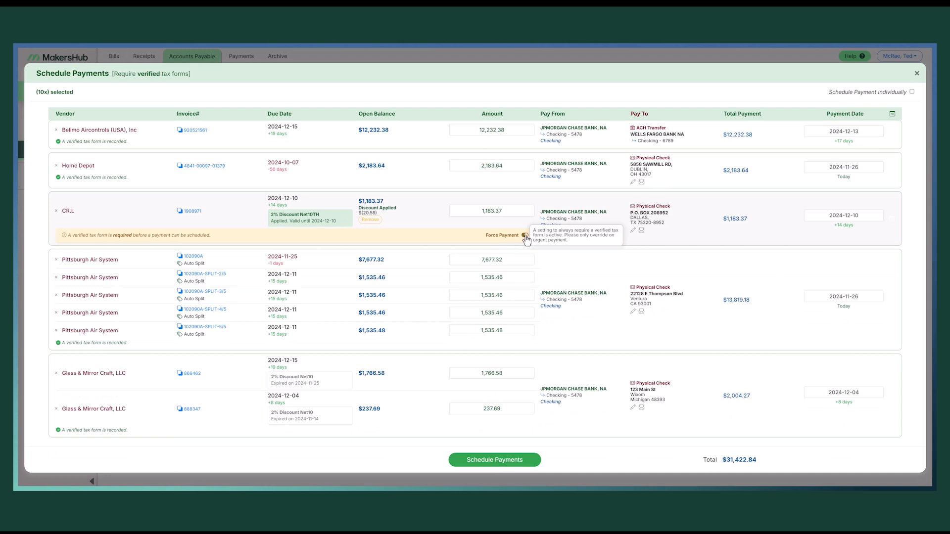
Step: Schedule the selected payments and review them in the active payments list
click(507, 461)
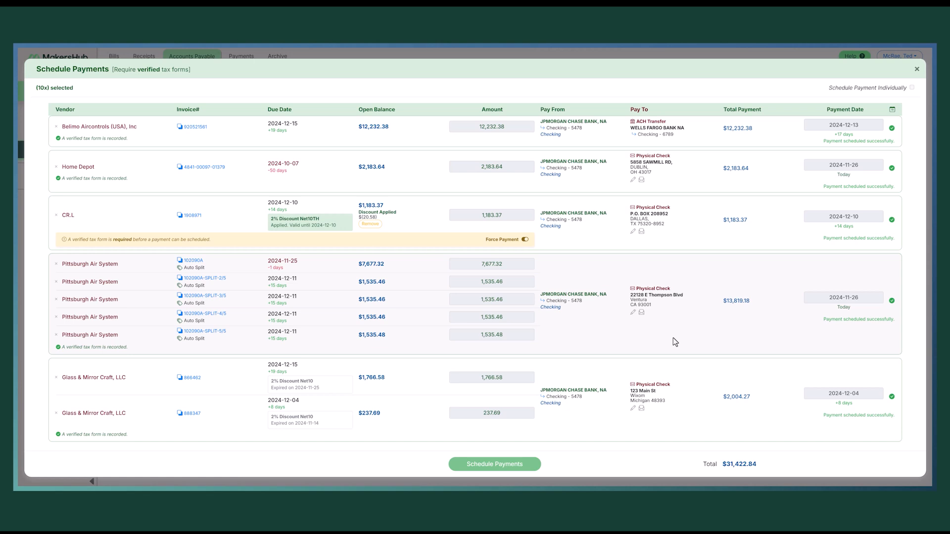
click(917, 70)
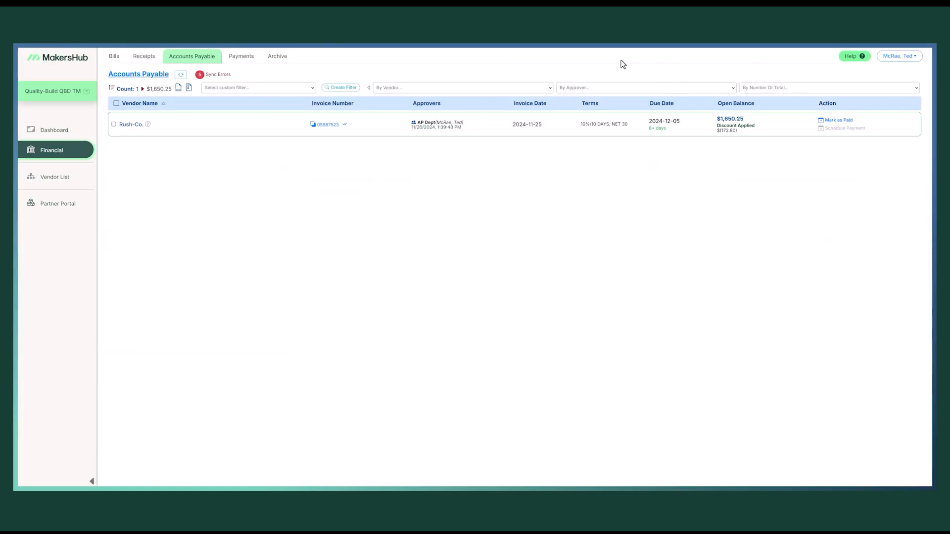
click(249, 61)
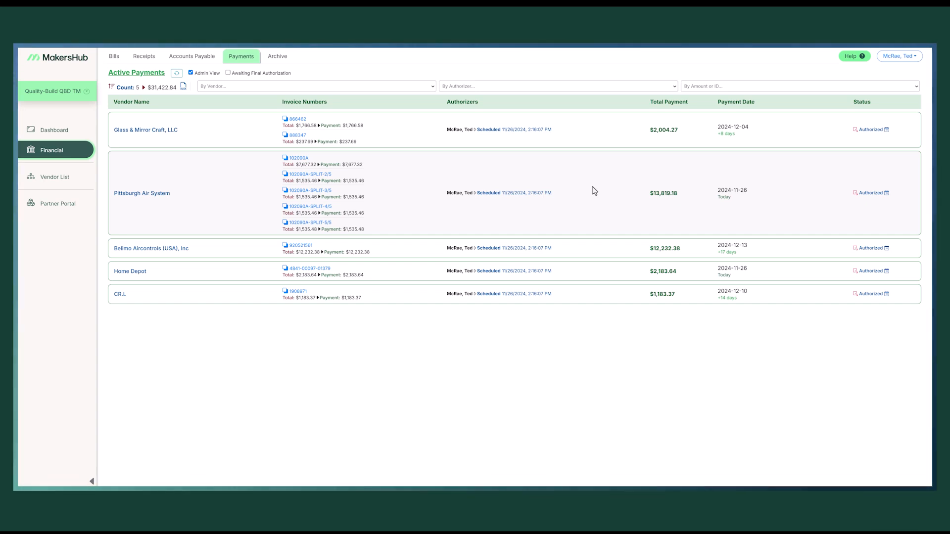
Step: Open the archived CPAacademy.org bill and review its invoice, linked payment and expense items
click(276, 62)
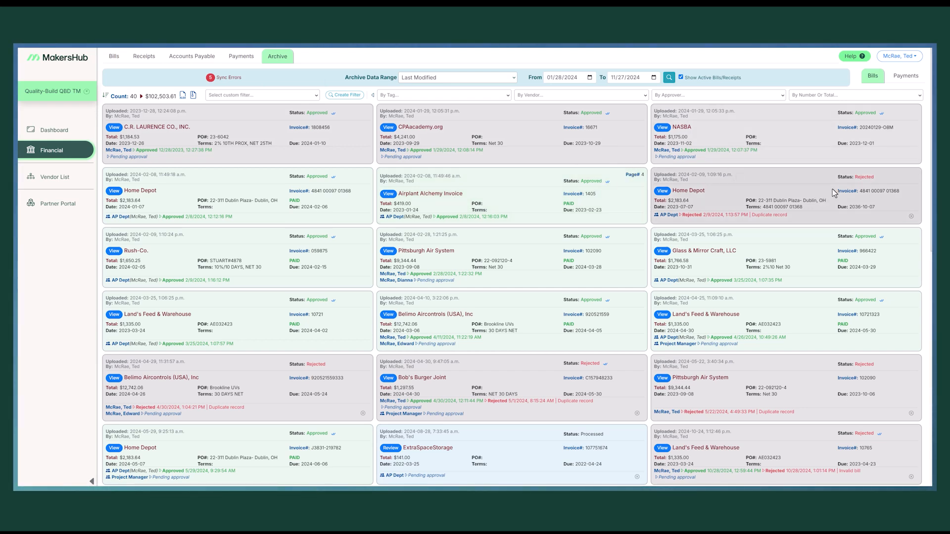
click(388, 127)
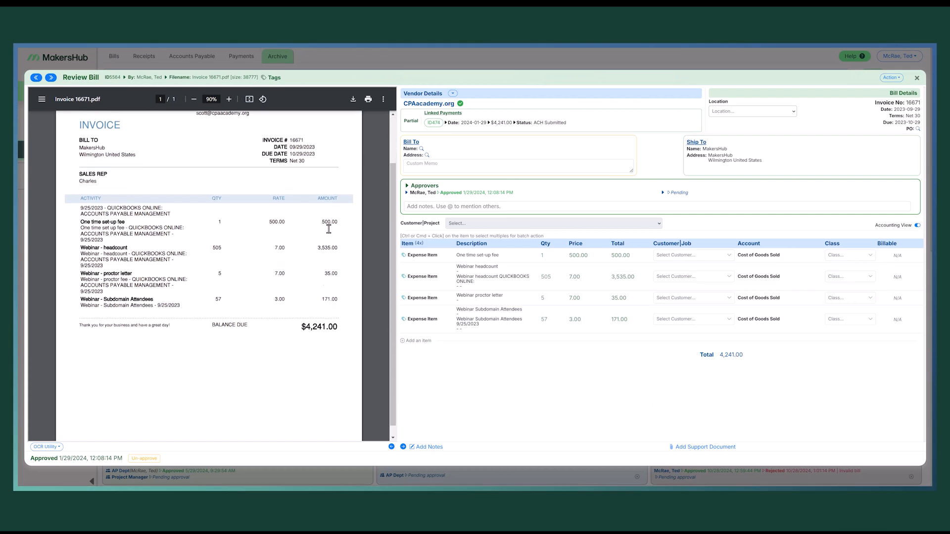
scroll(329, 229, up, 2)
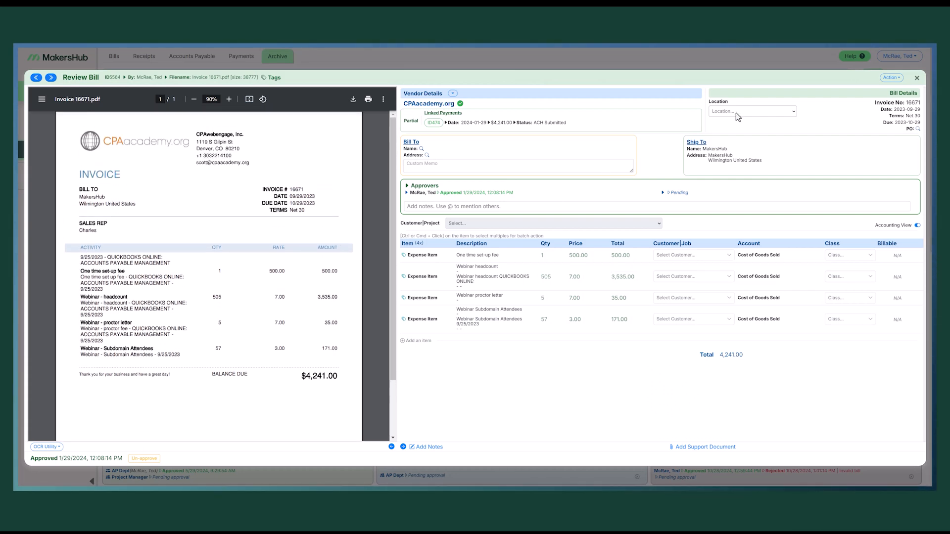
click(917, 78)
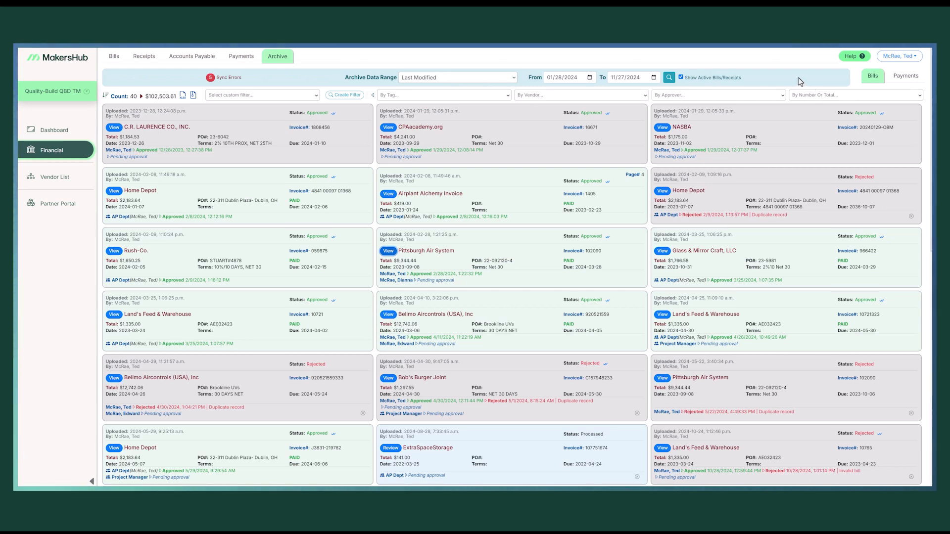
Step: Check the advanced filter settings and the list export option for the archived bills
click(356, 95)
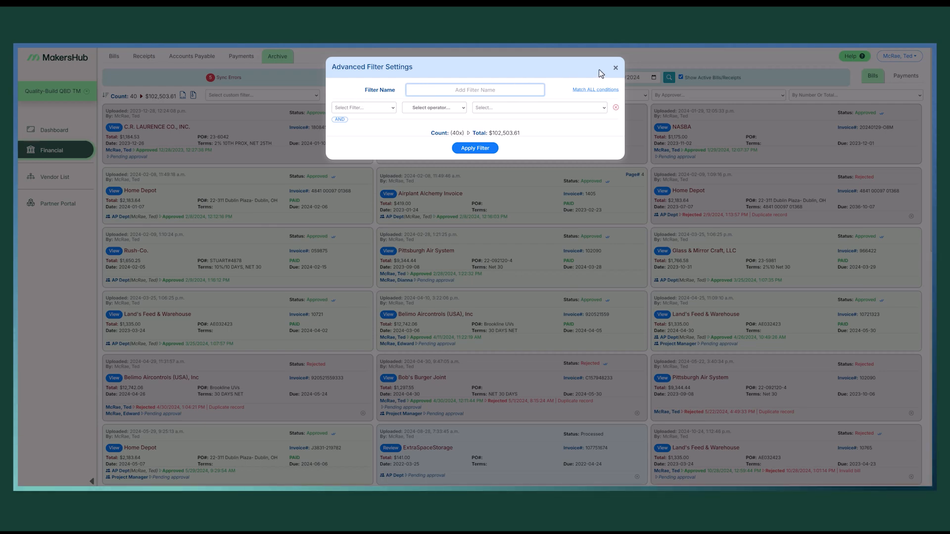
click(616, 69)
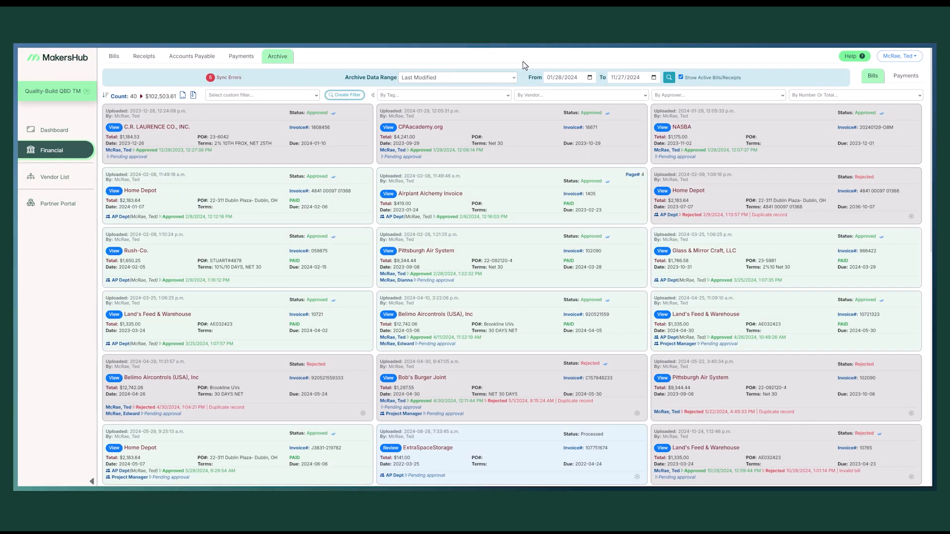
click(182, 96)
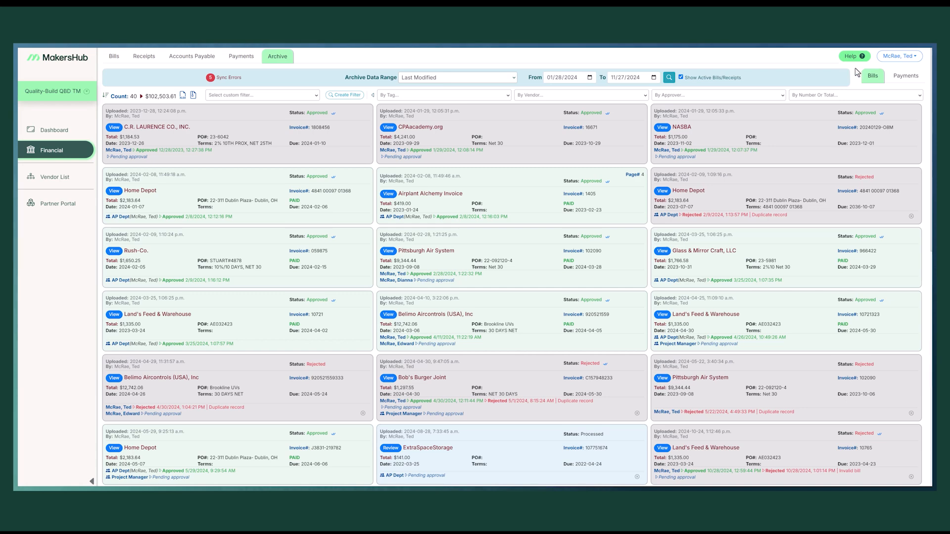
Step: Open the NASBA payment from the archived payments, review its timelines, and view the copy of the mailed check
click(896, 79)
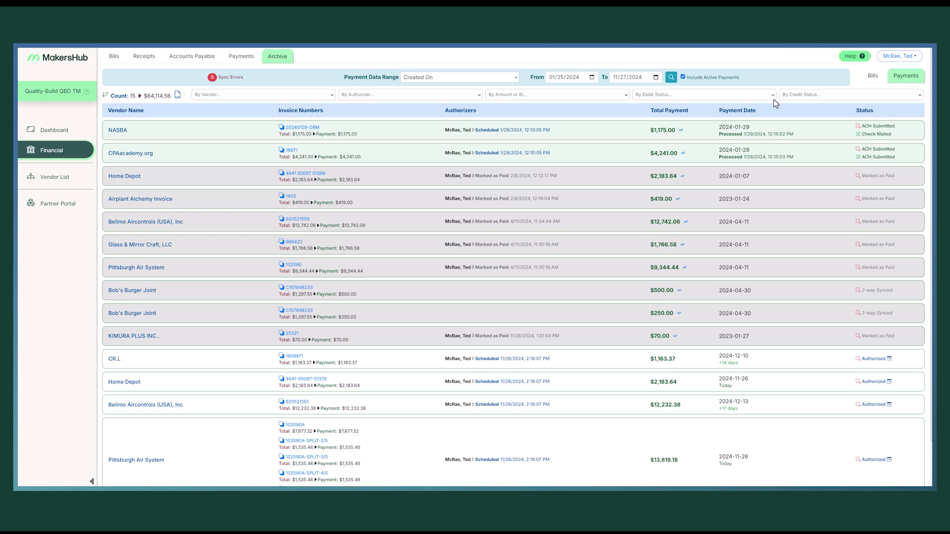
click(807, 133)
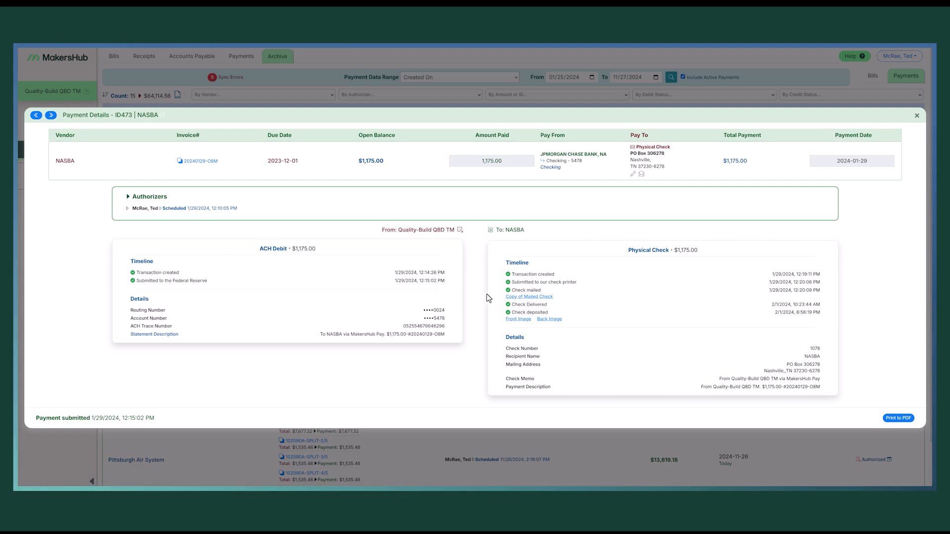
click(530, 297)
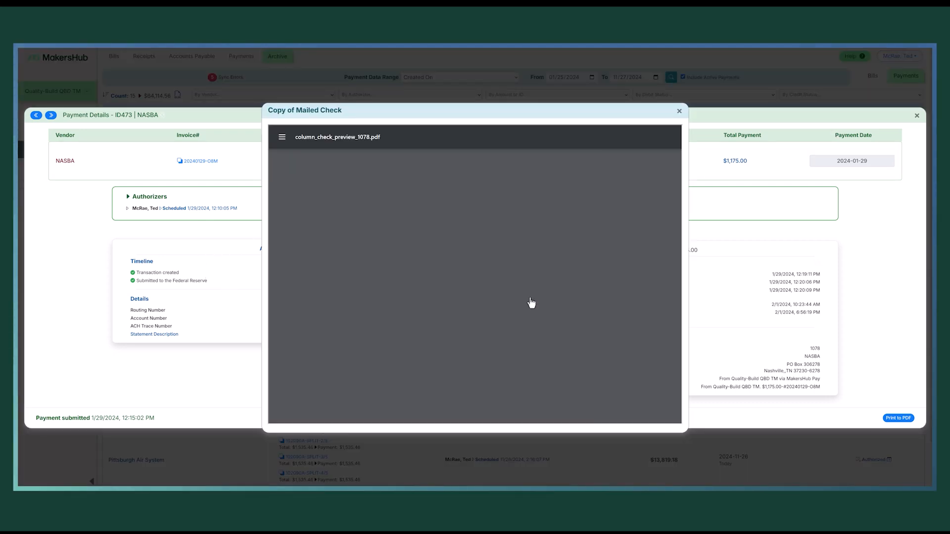
click(680, 112)
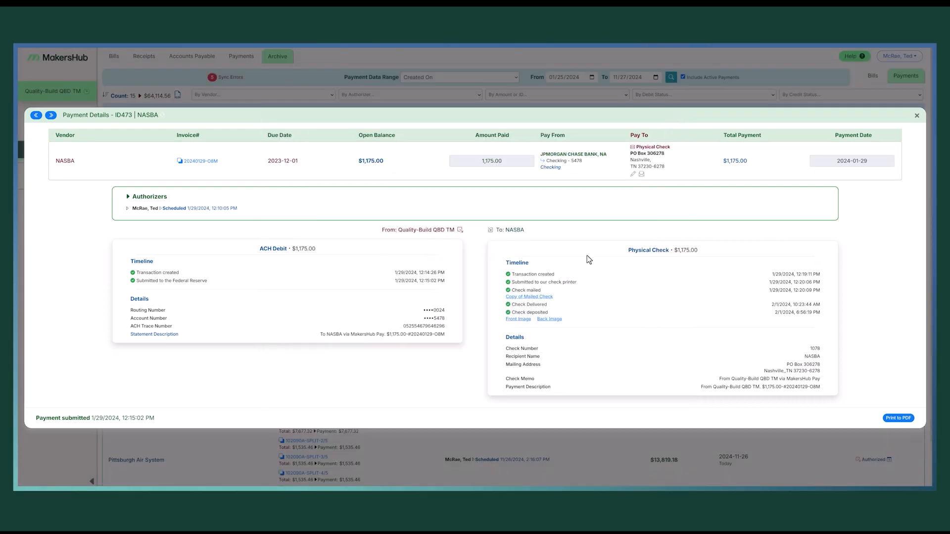
Step: View the front and back images of the deposited NASBA check and close the payment details
click(517, 319)
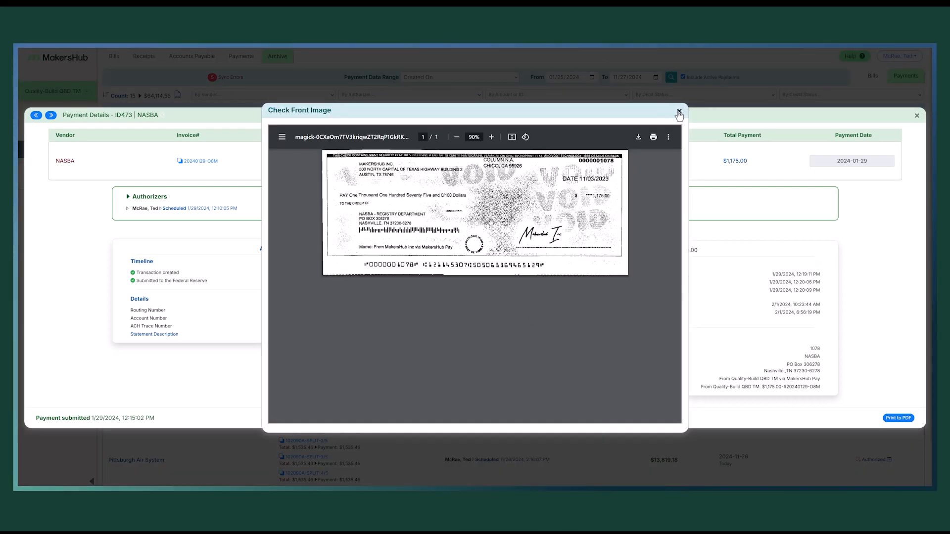
click(679, 112)
click(550, 320)
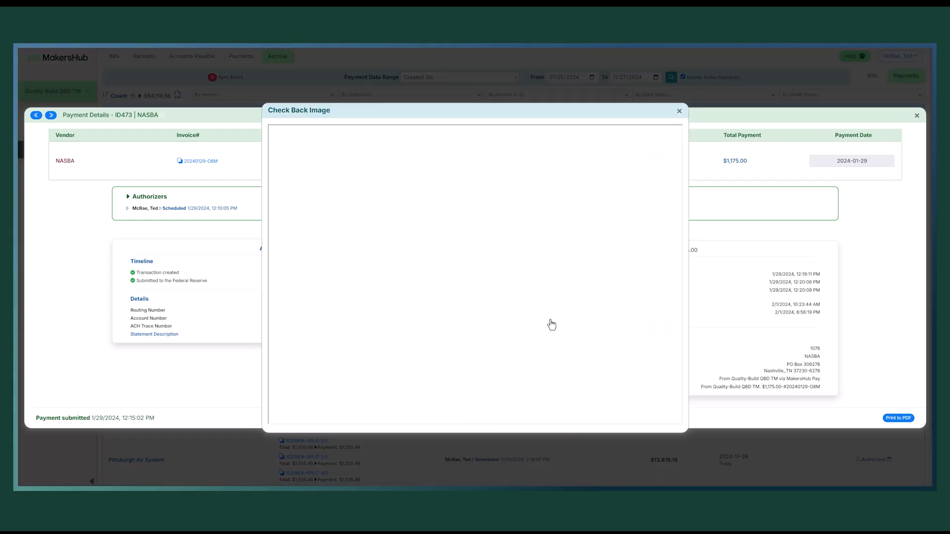
click(679, 112)
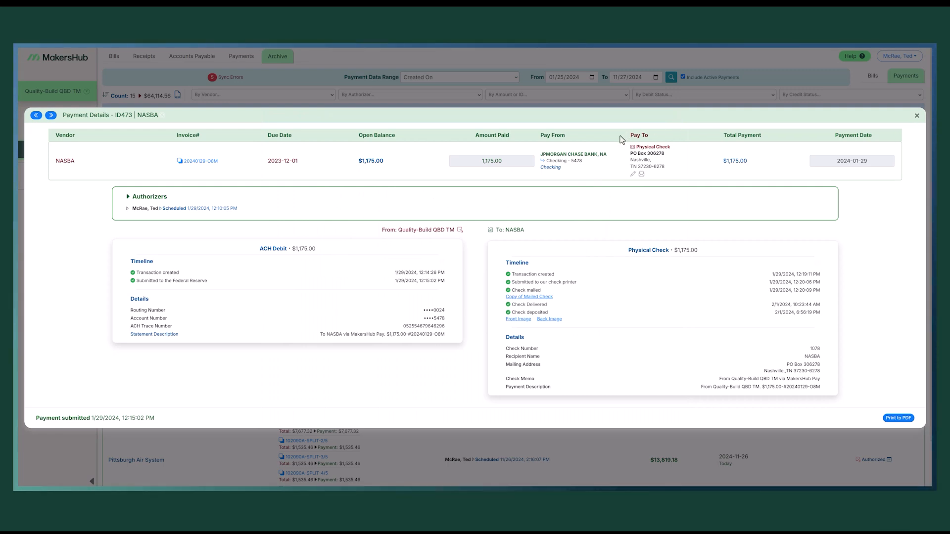
click(917, 117)
Step: Check the archived CPAacademy.org payment's details and return to the dashboard summary
click(837, 157)
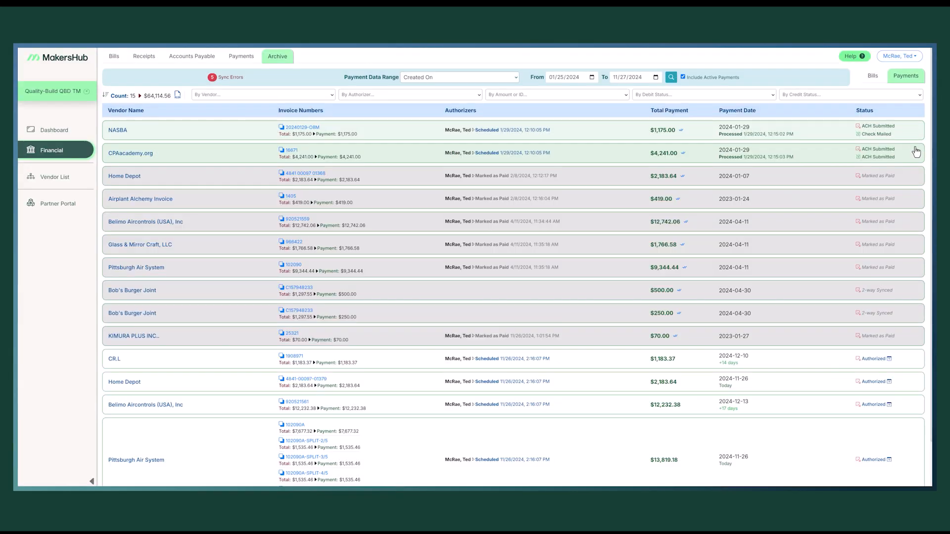
click(917, 146)
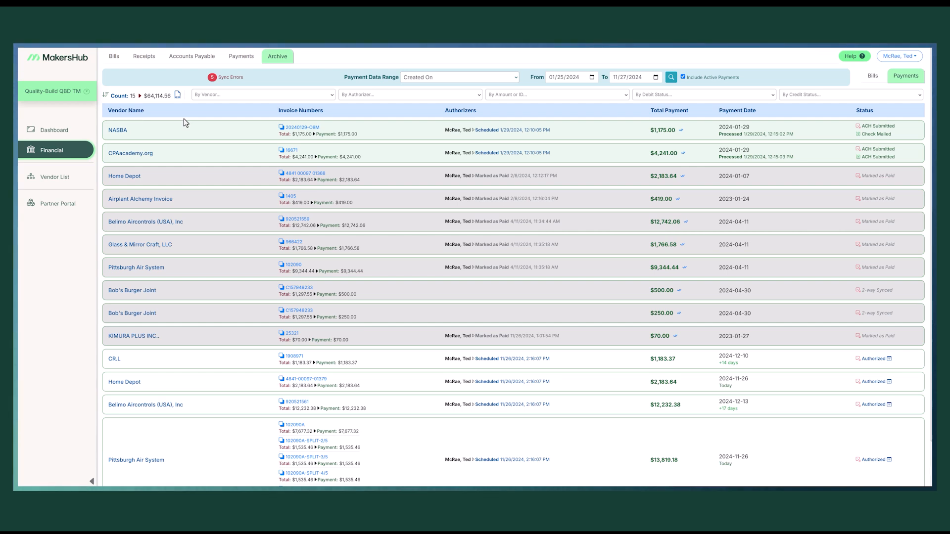
click(59, 135)
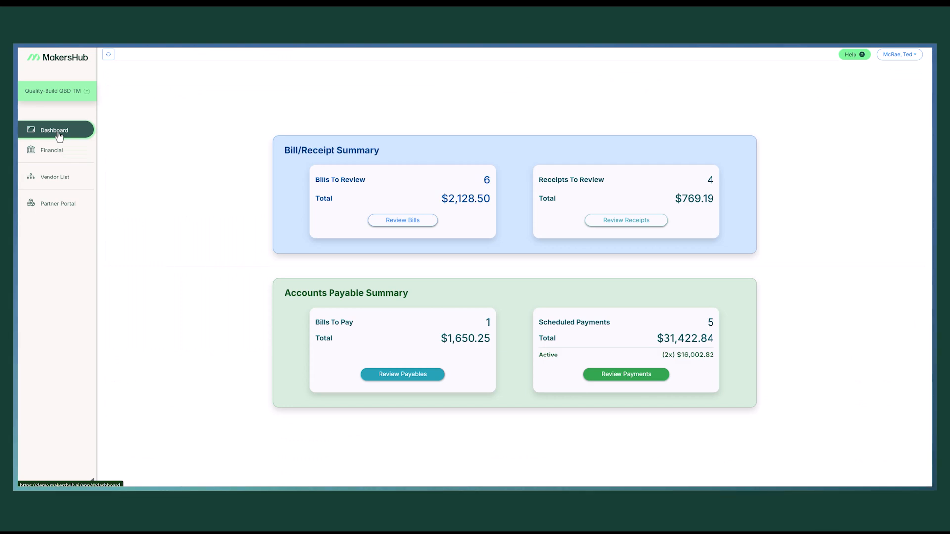